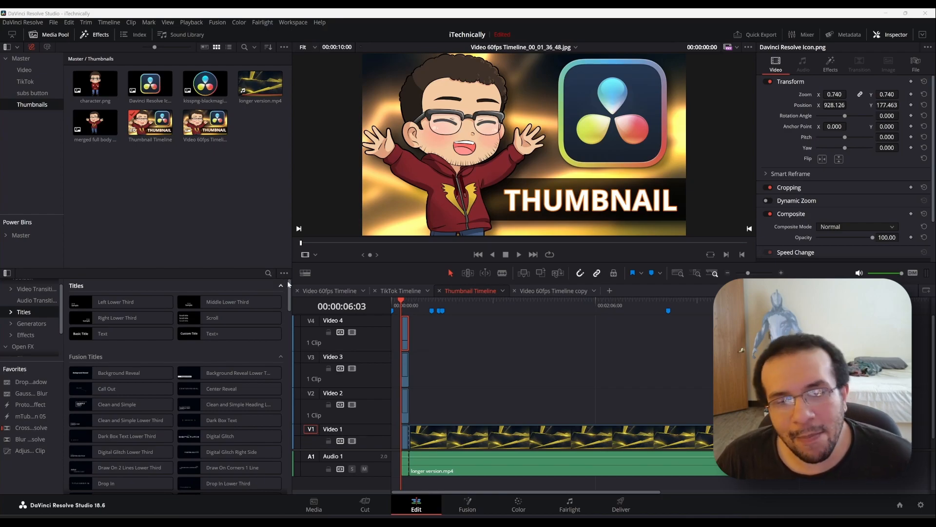
# Compare the longer version.mp4 background at about 00:00:51 with and without its Gaussian Blur and ProtoV2_Effect, leaving both effects enabled.
pyautogui.click(476, 303)
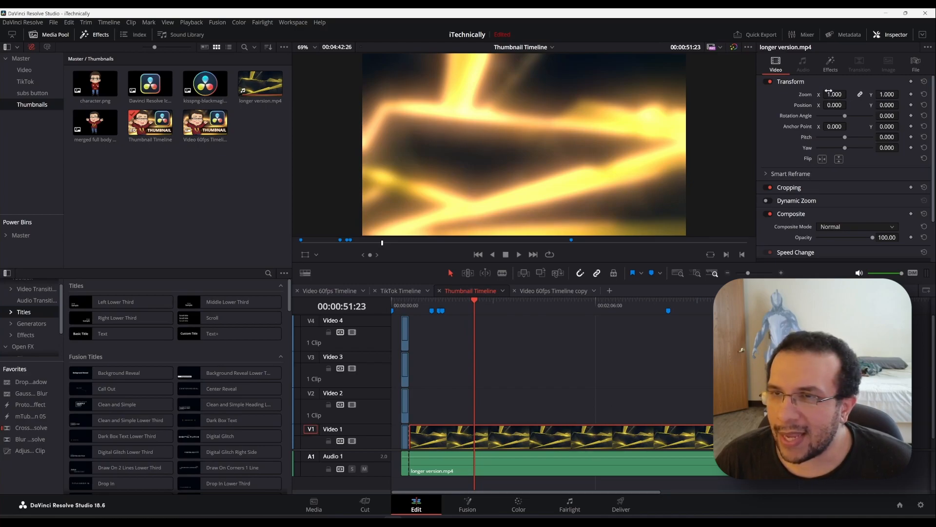
pyautogui.click(827, 64)
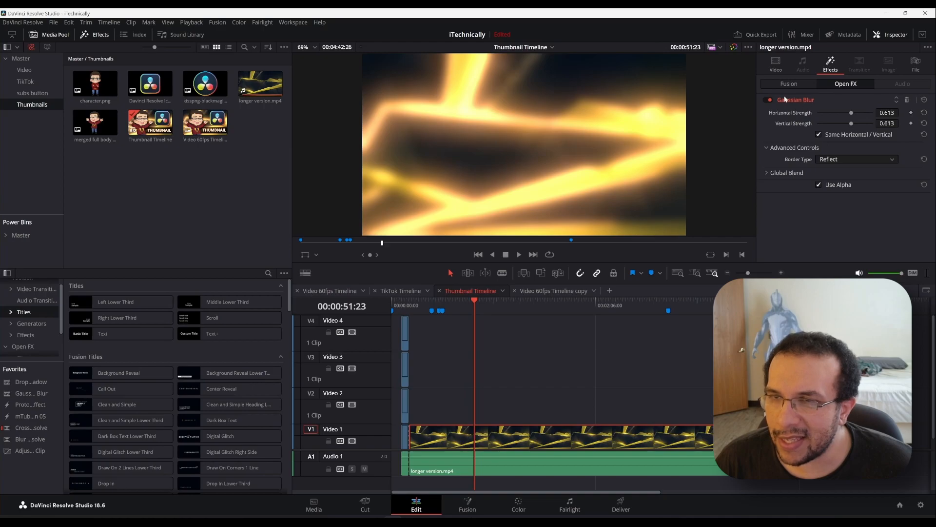
pyautogui.click(767, 100)
pyautogui.click(771, 86)
pyautogui.click(767, 101)
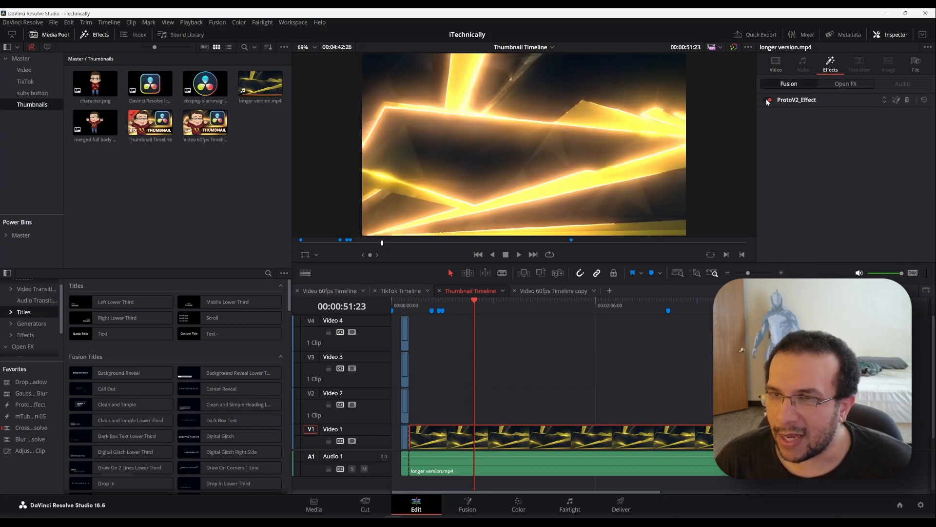
pyautogui.click(767, 101)
pyautogui.click(779, 101)
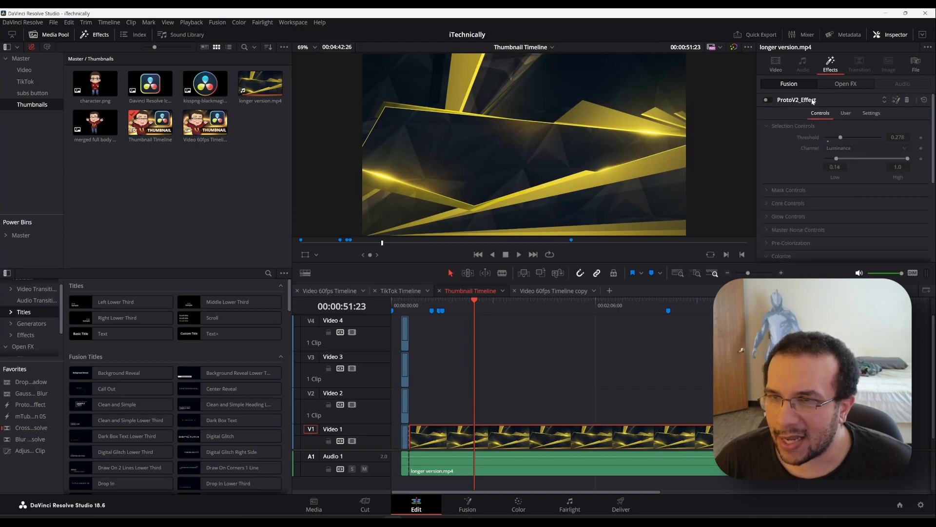
pyautogui.click(767, 100)
pyautogui.click(858, 84)
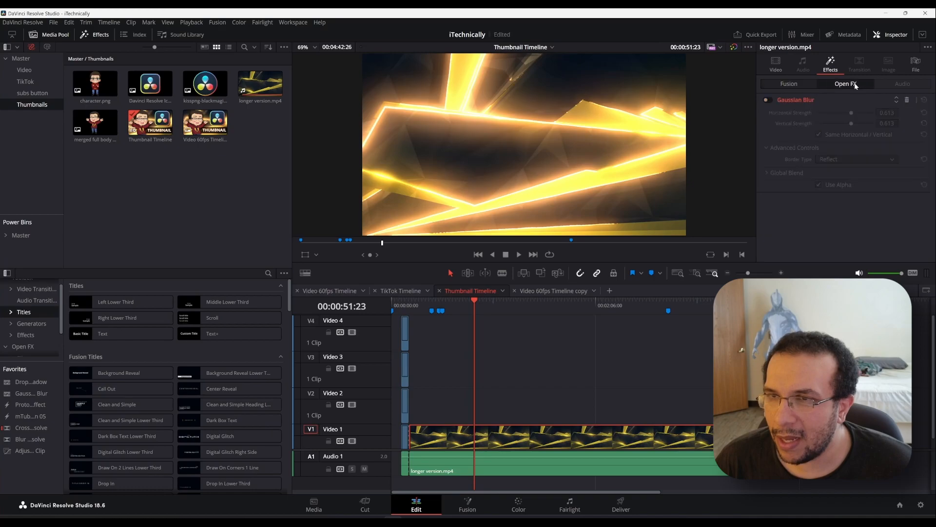
pyautogui.click(769, 100)
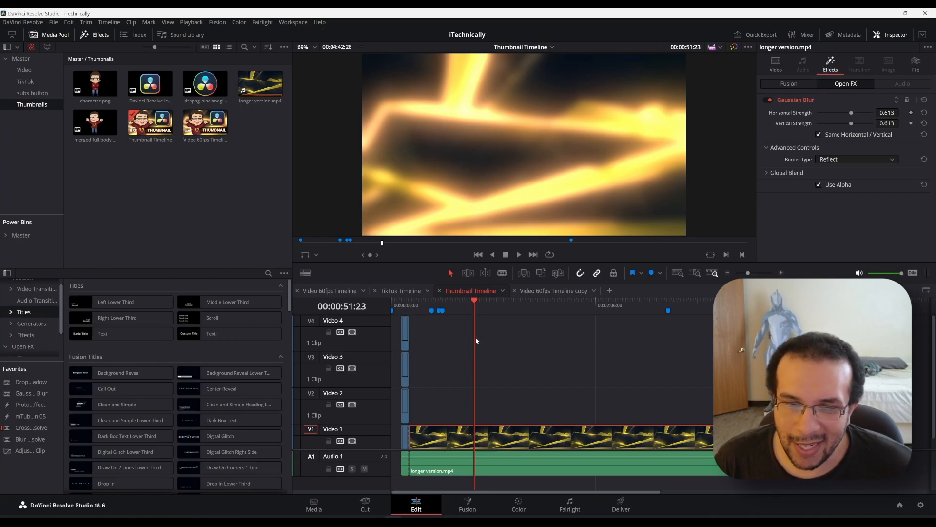
# Duplicate the longer version.mp4 clip from Video 1 onto Video 2 and flip the copy horizontally.
pyautogui.scroll(-1, 476, 341)
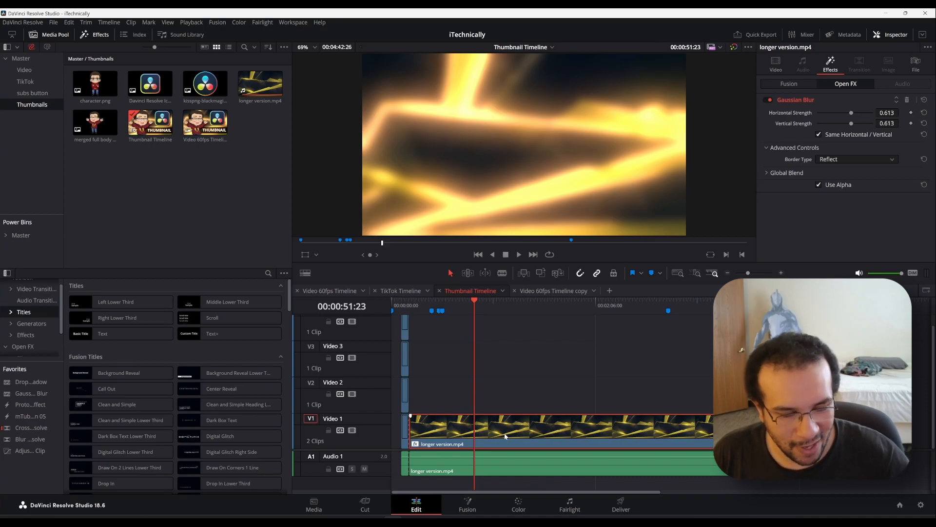
pyautogui.moveTo(508, 431); pyautogui.dragTo(501, 398)
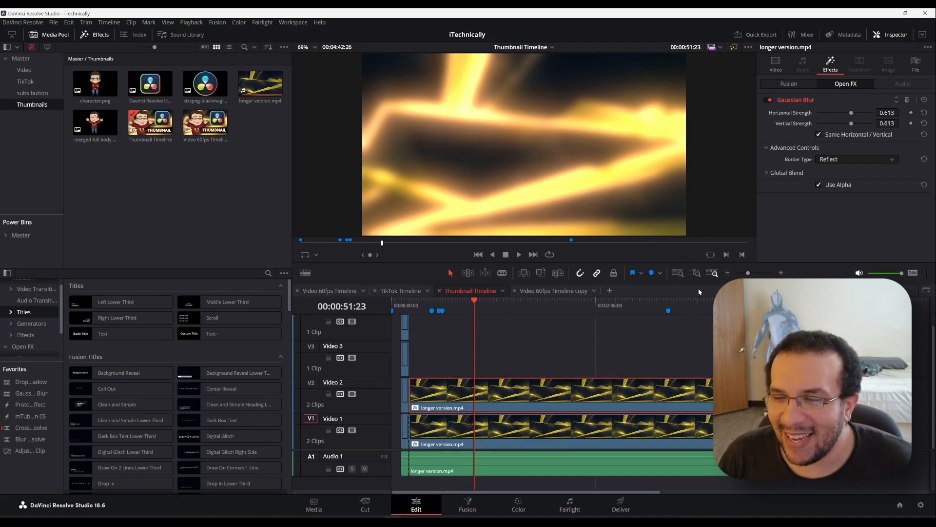
pyautogui.click(778, 66)
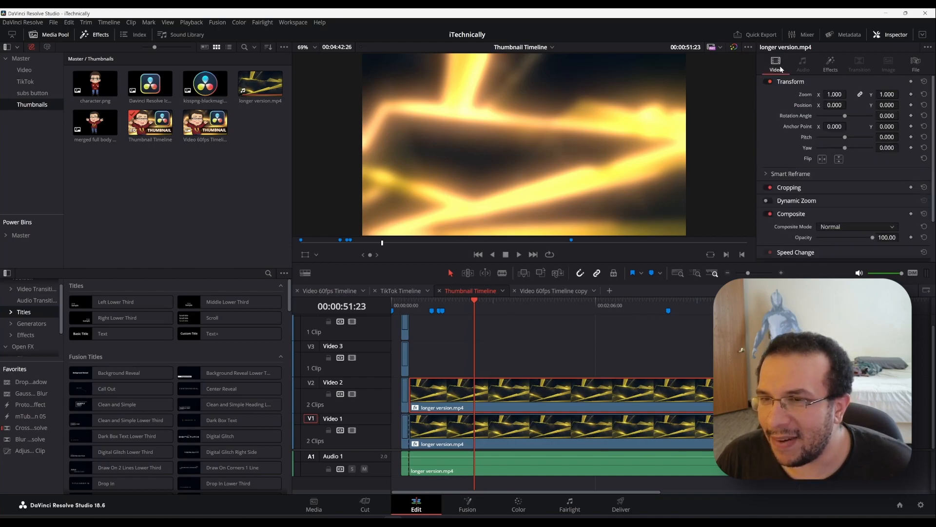
pyautogui.click(823, 160)
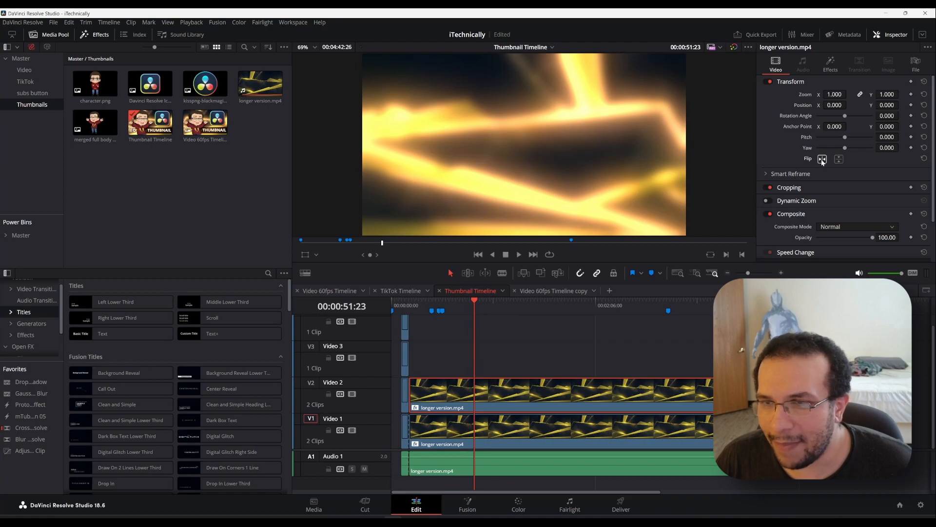
# Set the composite mode of the Video 2 background copy to Lighten.
pyautogui.click(829, 227)
pyautogui.scroll(-3, 832, 268)
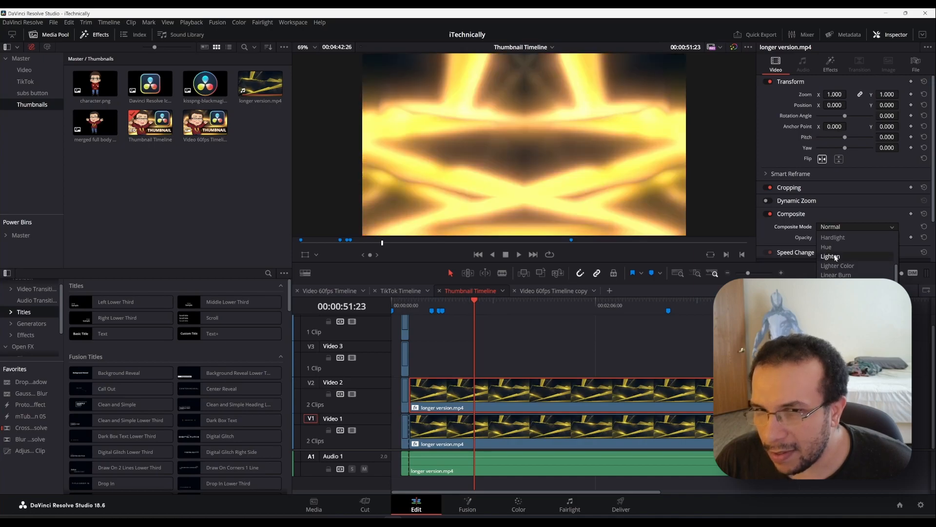
pyautogui.click(835, 256)
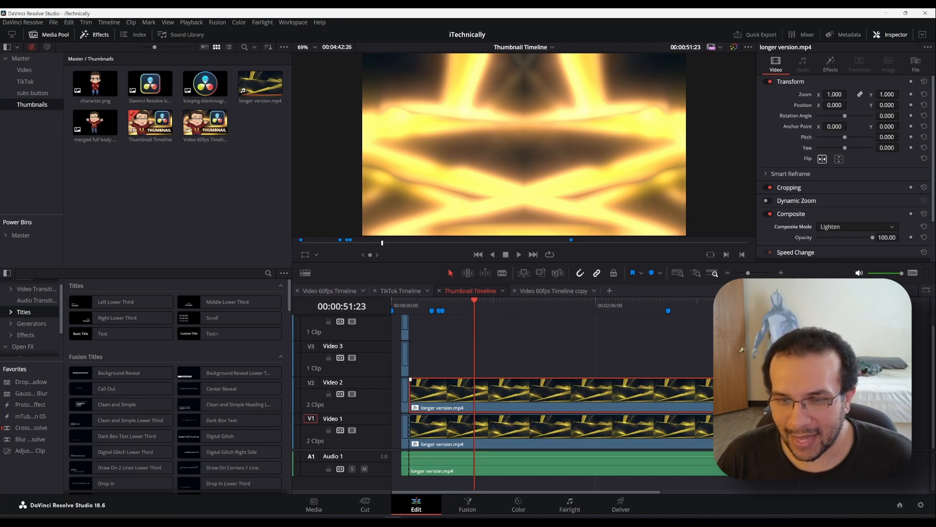
# In the background copy's ProtoV2_Effect, set the selection range's low value to 0.0 and the threshold to 0.0.
pyautogui.click(826, 72)
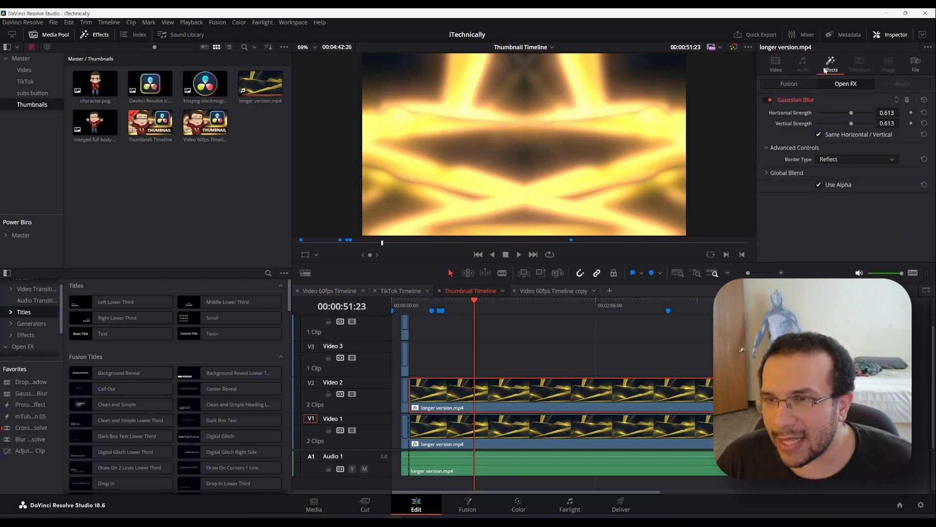
pyautogui.click(781, 84)
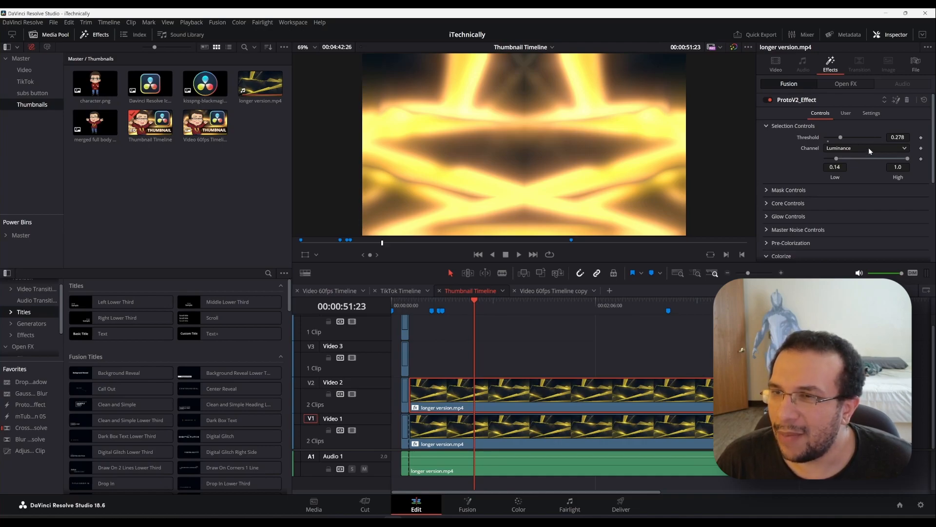
pyautogui.moveTo(898, 137)
pyautogui.mouseDown()
pyautogui.moveTo(854, 137)
pyautogui.moveTo(935, 137)
pyautogui.moveTo(908, 137)
pyautogui.mouseUp()
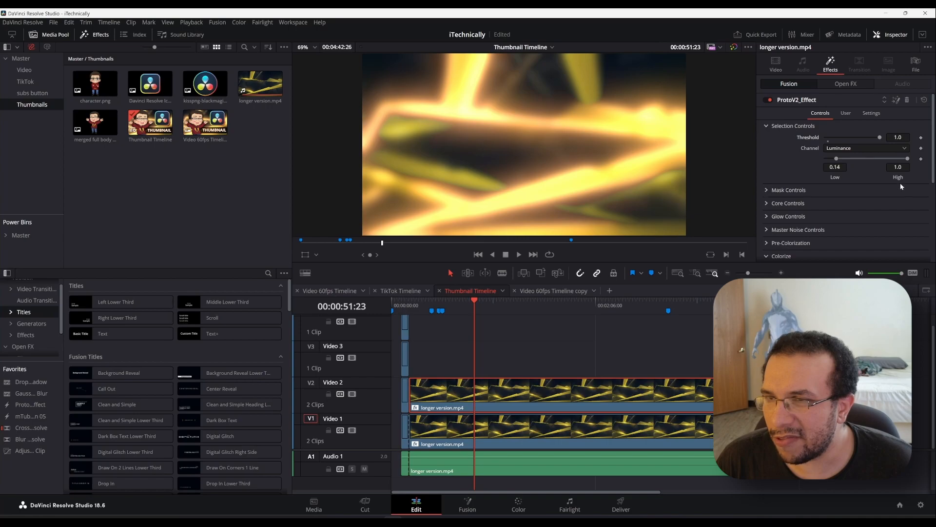
pyautogui.moveTo(908, 159)
pyautogui.mouseDown()
pyautogui.moveTo(850, 172)
pyautogui.moveTo(908, 173)
pyautogui.mouseUp()
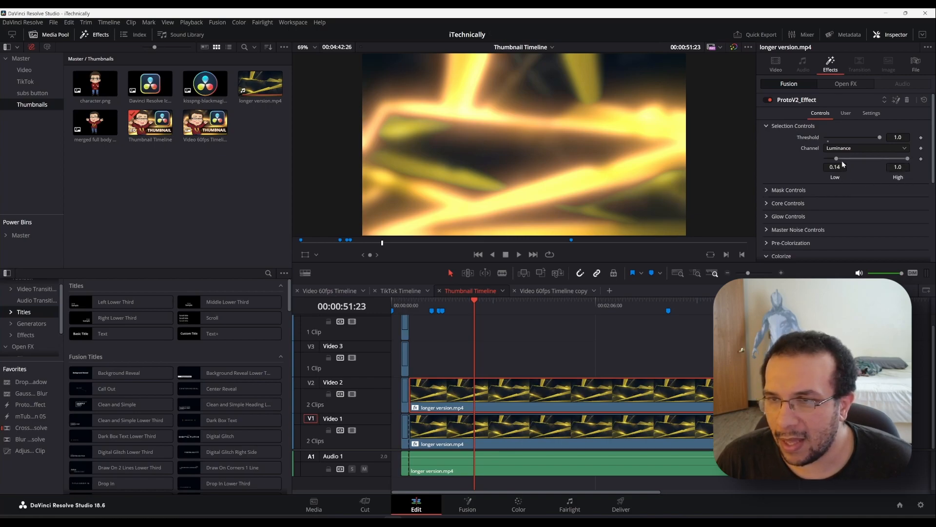
pyautogui.moveTo(836, 159); pyautogui.dragTo(798, 159)
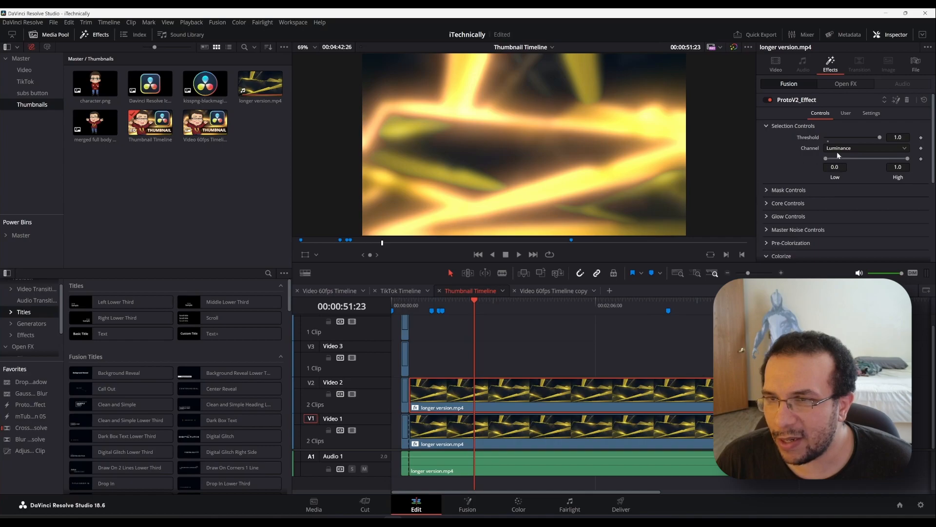
pyautogui.moveTo(880, 138); pyautogui.dragTo(811, 142)
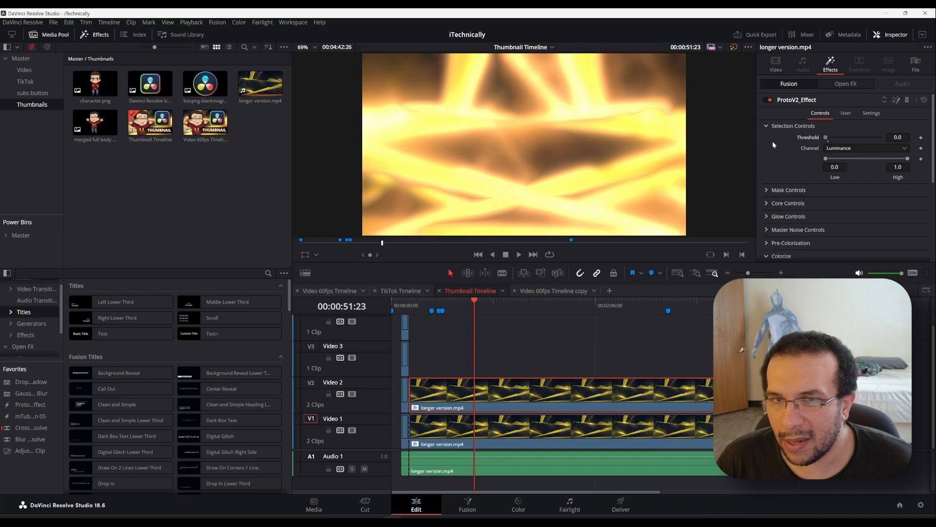
# Try Alpha as the ProtoV2_Effect selection channel and return the channel to Luminance.
pyautogui.click(851, 149)
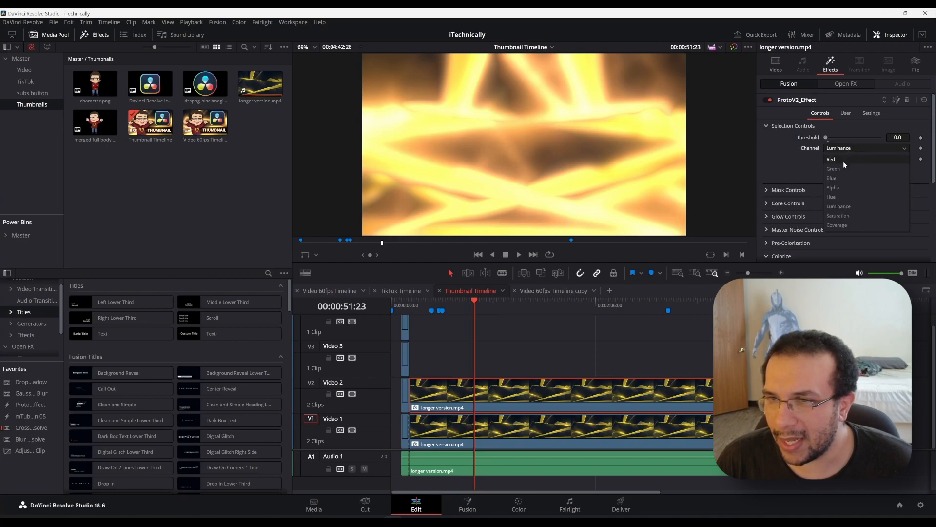
pyautogui.click(852, 188)
pyautogui.click(866, 146)
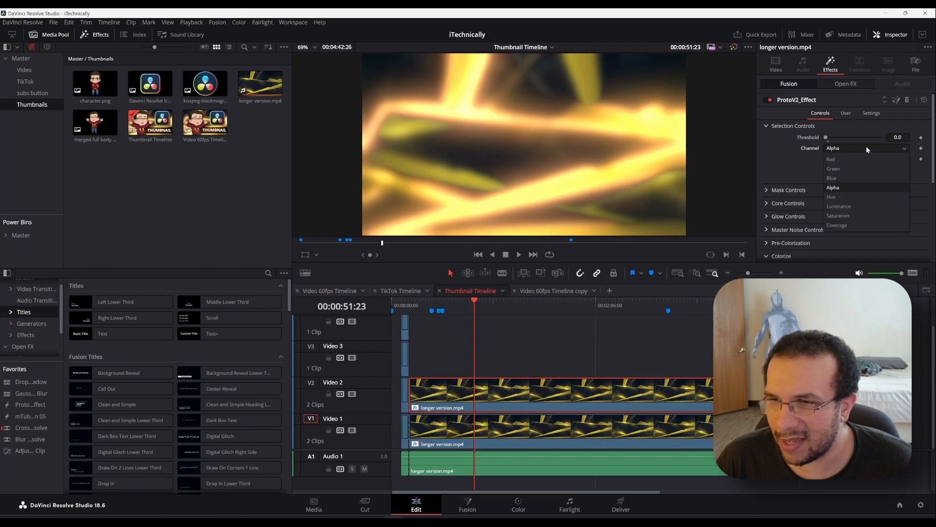
pyautogui.click(856, 204)
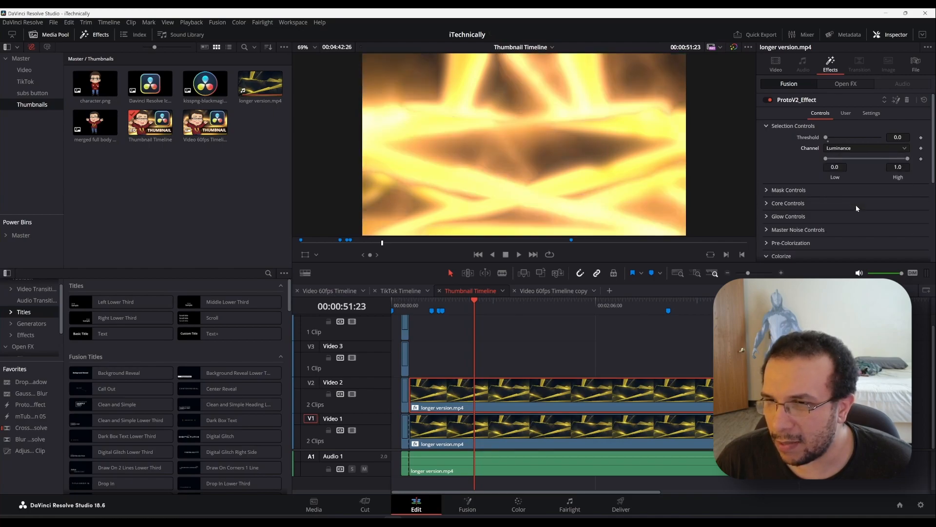
# Try the Simple, Wavy, Sun Spot, Lava and Ghost presets of ProtoV2_Effect and apply the Wanda preset.
pyautogui.click(849, 111)
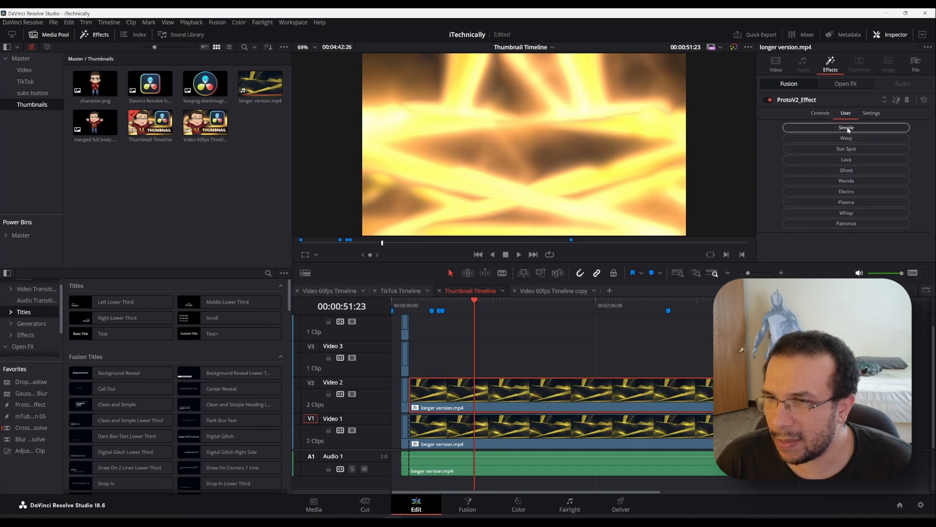
pyautogui.click(848, 129)
pyautogui.click(846, 139)
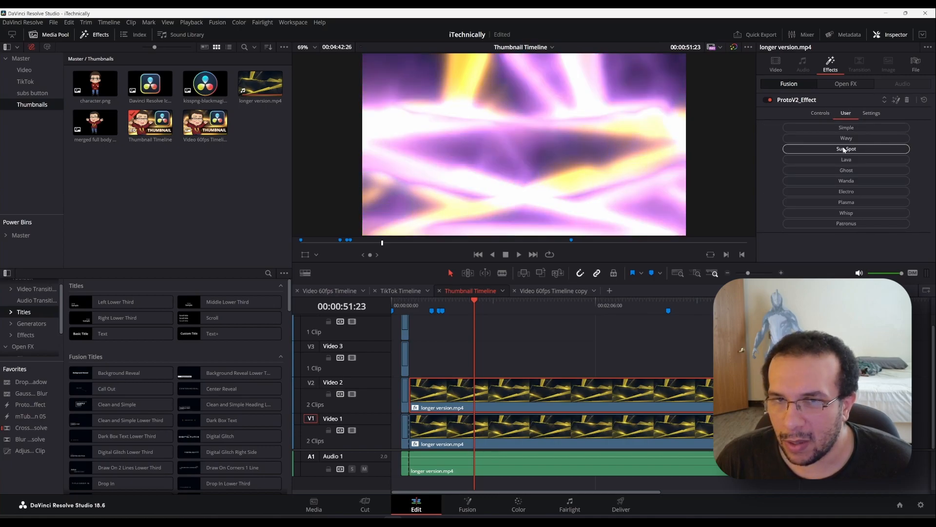
pyautogui.click(845, 150)
pyautogui.click(846, 161)
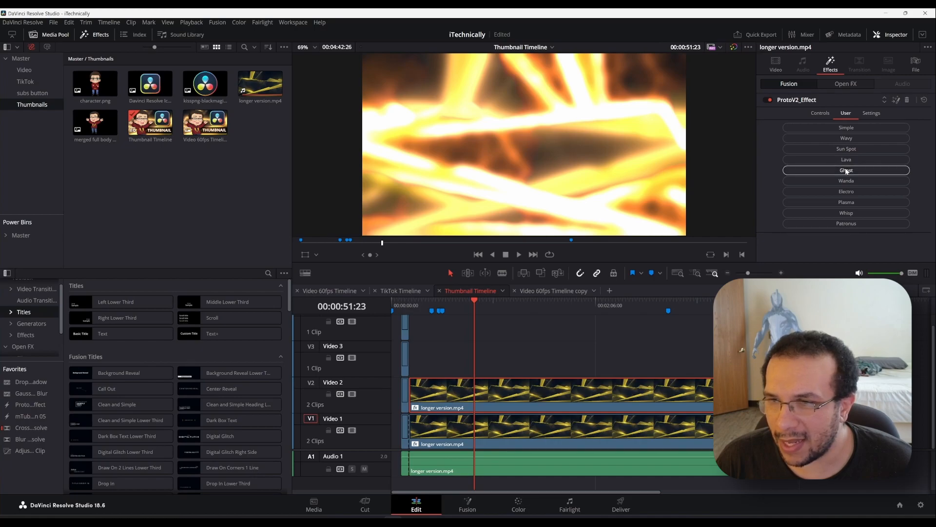
pyautogui.click(846, 170)
pyautogui.click(843, 181)
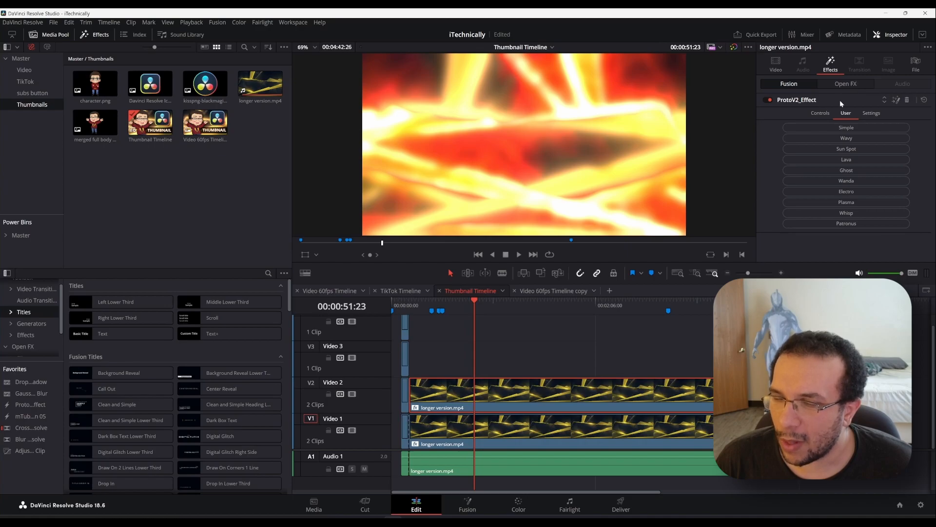
# Lower the opacity of the Video 2 background copy to about 47.33.
pyautogui.click(774, 63)
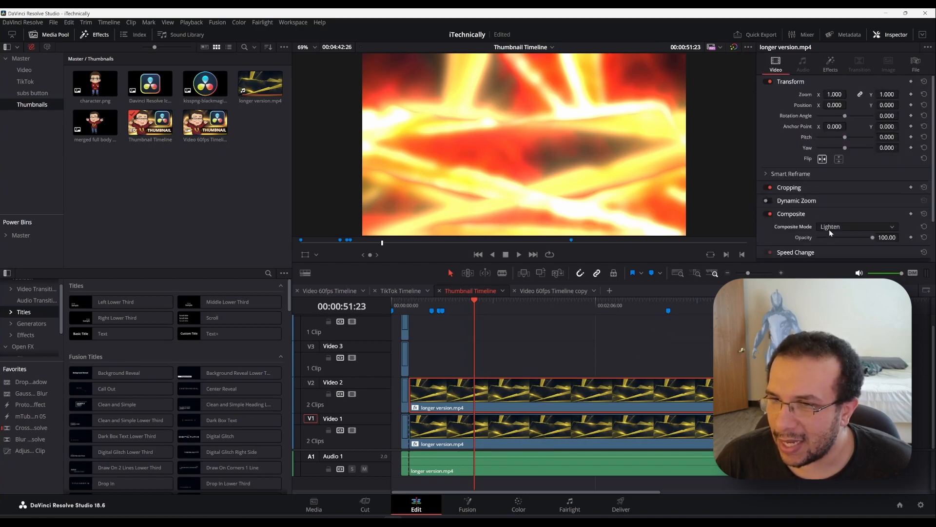
pyautogui.moveTo(872, 237); pyautogui.dragTo(840, 240)
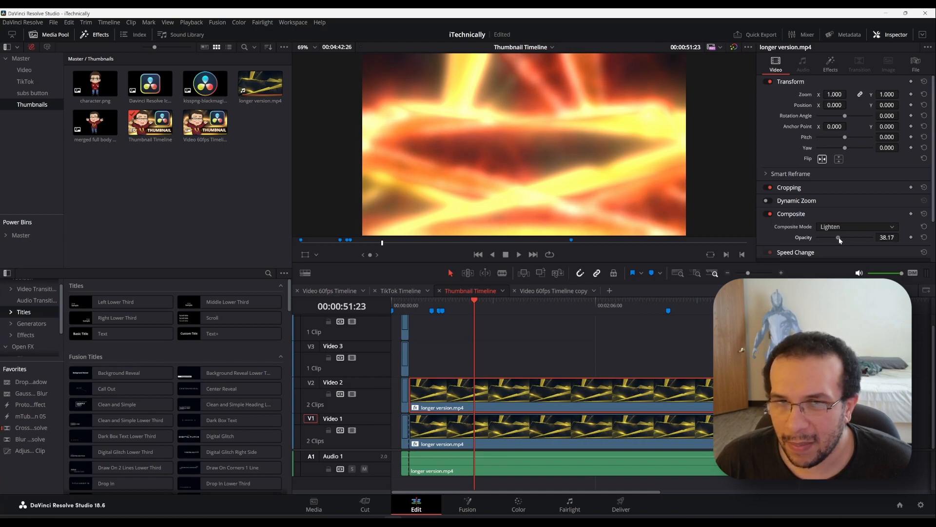
pyautogui.moveTo(839, 239); pyautogui.dragTo(844, 238)
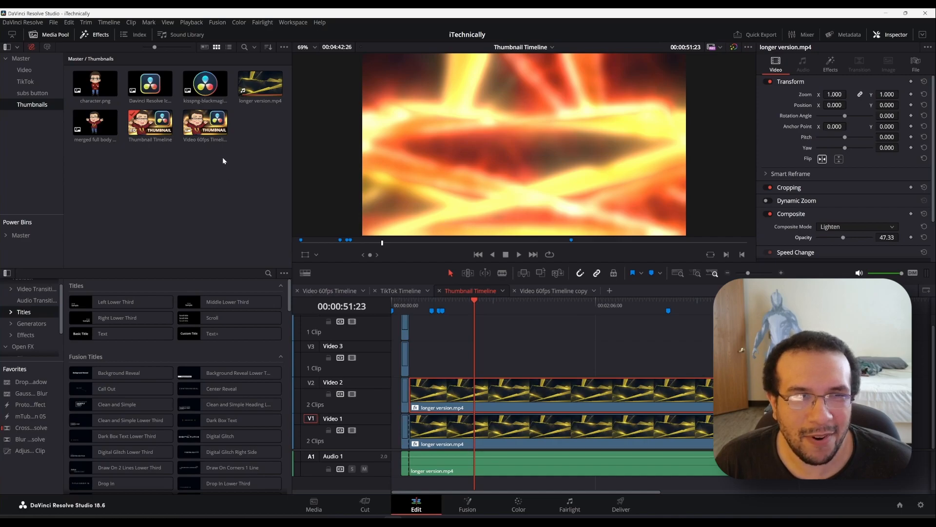
# Place the circular DaVinci Resolve logo on Video 3 at the playhead and apply the Drop Shadow effect to it twice.
pyautogui.click(202, 85)
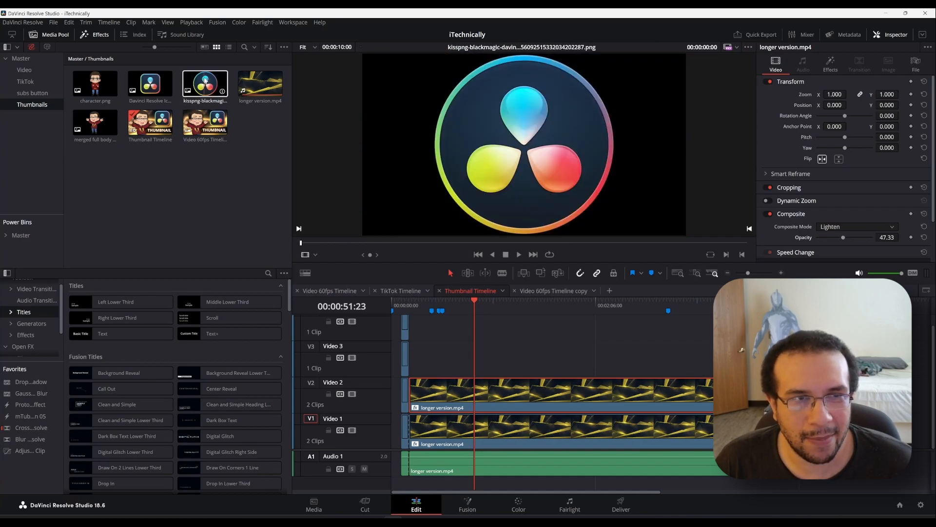
pyautogui.moveTo(202, 85); pyautogui.dragTo(480, 371)
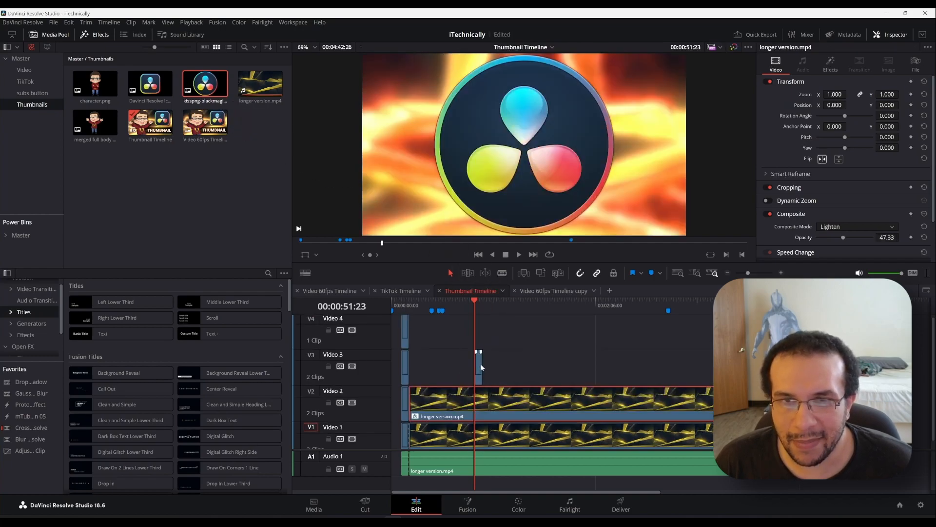
pyautogui.click(480, 367)
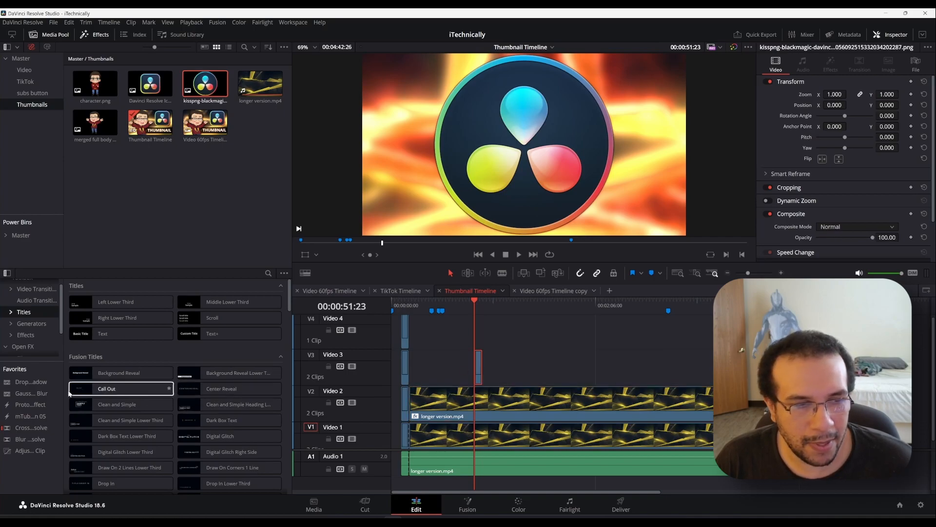
pyautogui.doubleClick(42, 385)
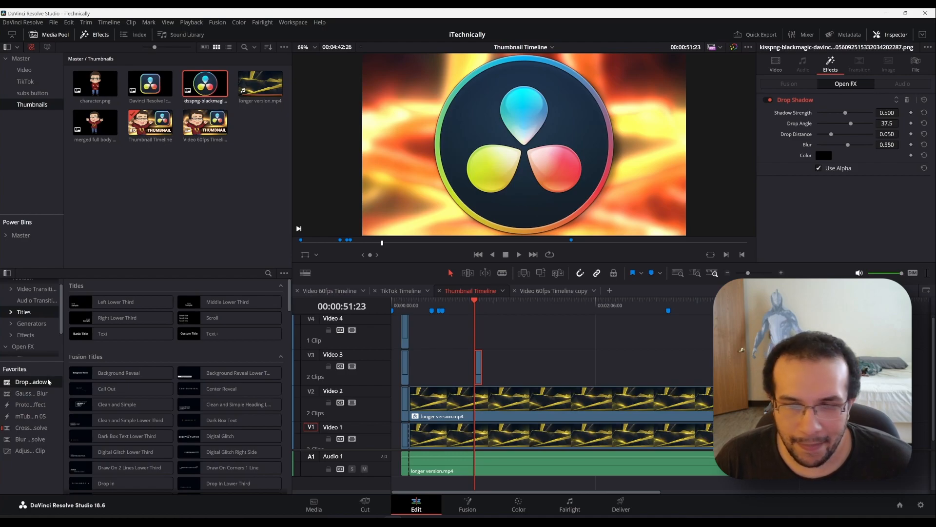
pyautogui.doubleClick(49, 382)
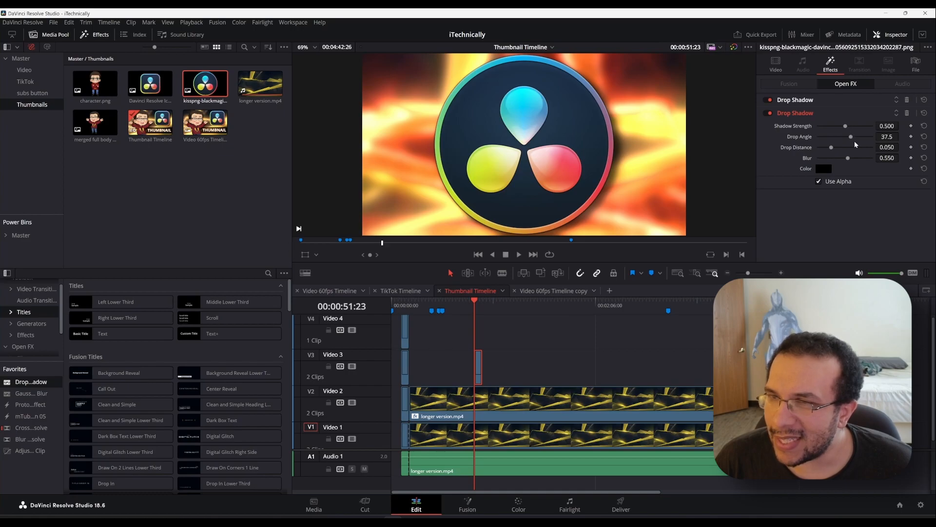
# Set the logo's second Drop Shadow to a drop angle of about -90.7 and disable the first Drop Shadow.
pyautogui.moveTo(851, 141); pyautogui.dragTo(832, 141)
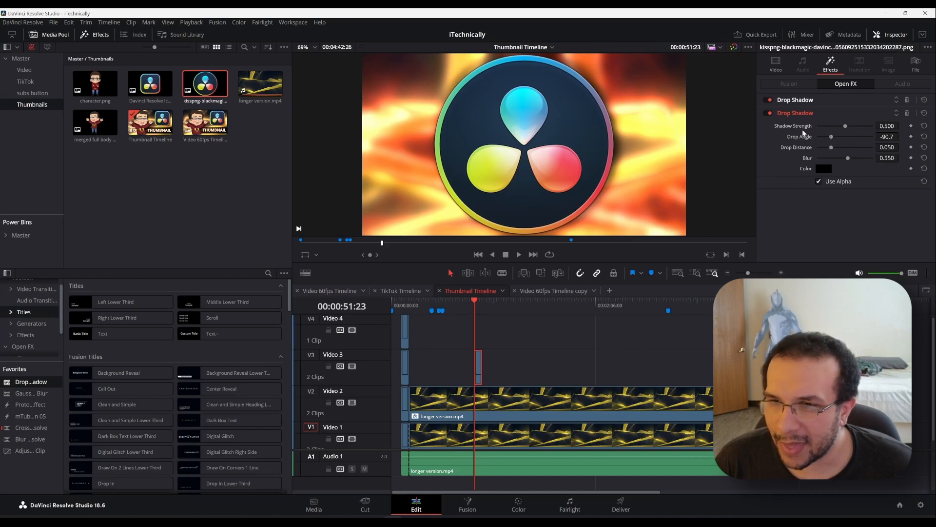
pyautogui.click(767, 100)
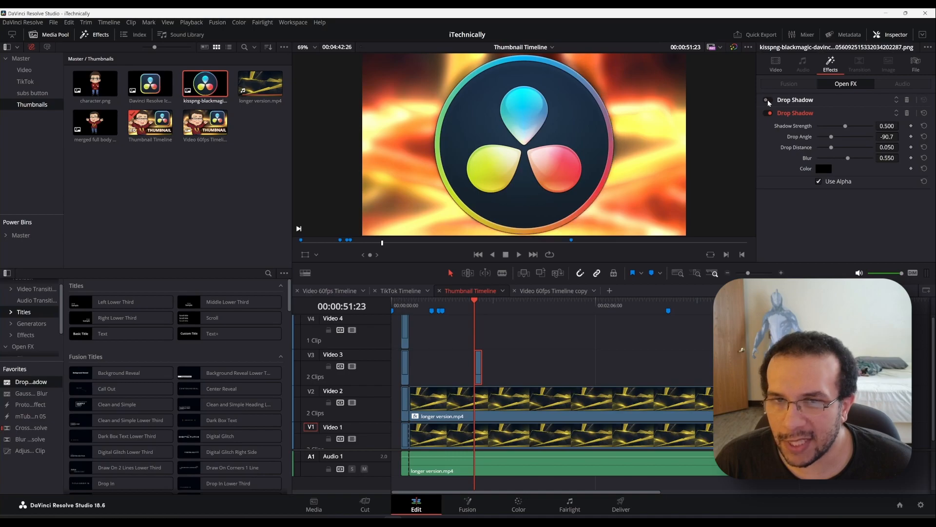
# Re-enable the logo's first Drop Shadow, compare the second one on and off, and set its drop angle to about -160.4.
pyautogui.click(767, 100)
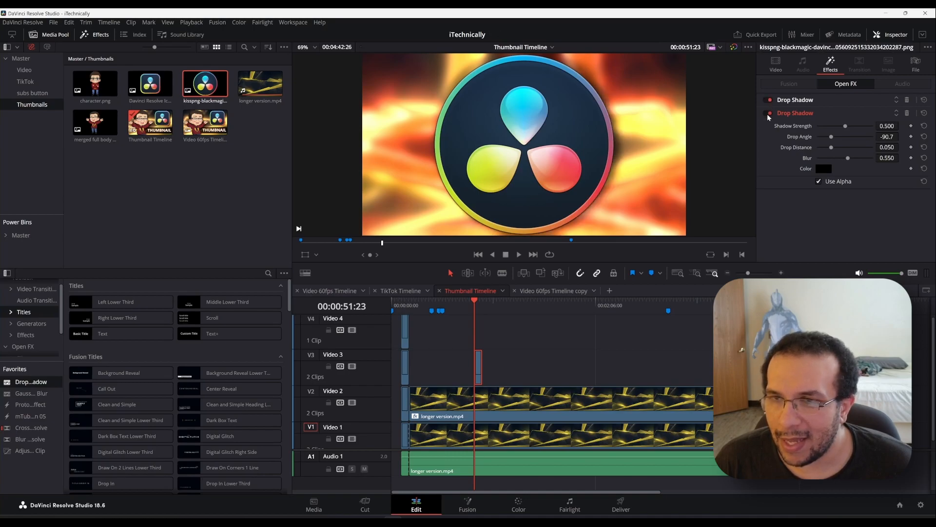
pyautogui.click(767, 114)
pyautogui.click(768, 114)
pyautogui.click(769, 115)
pyautogui.click(769, 115)
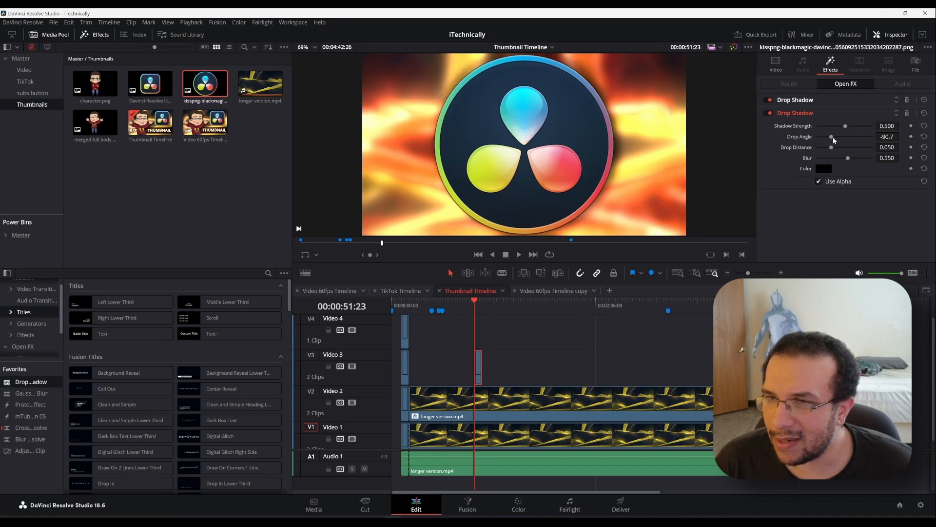
pyautogui.moveTo(832, 140); pyautogui.dragTo(822, 138)
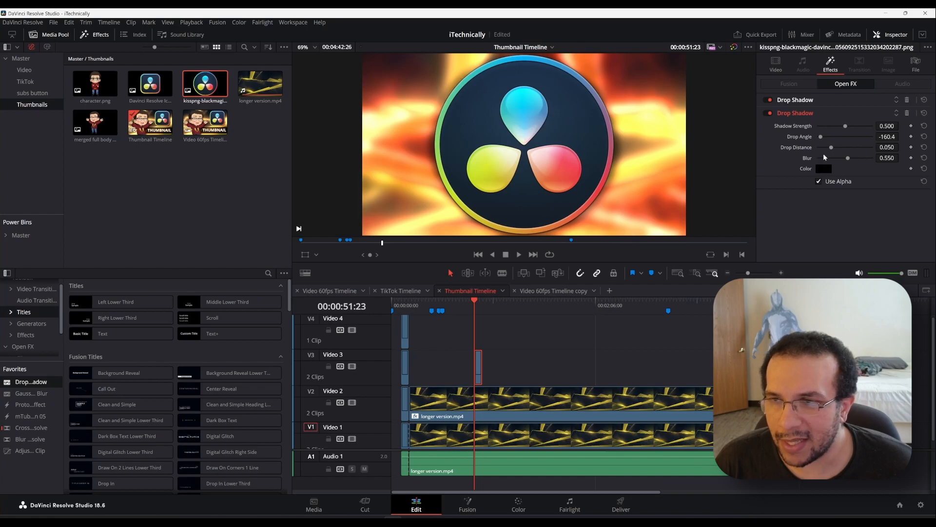
pyautogui.click(771, 115)
pyautogui.click(770, 114)
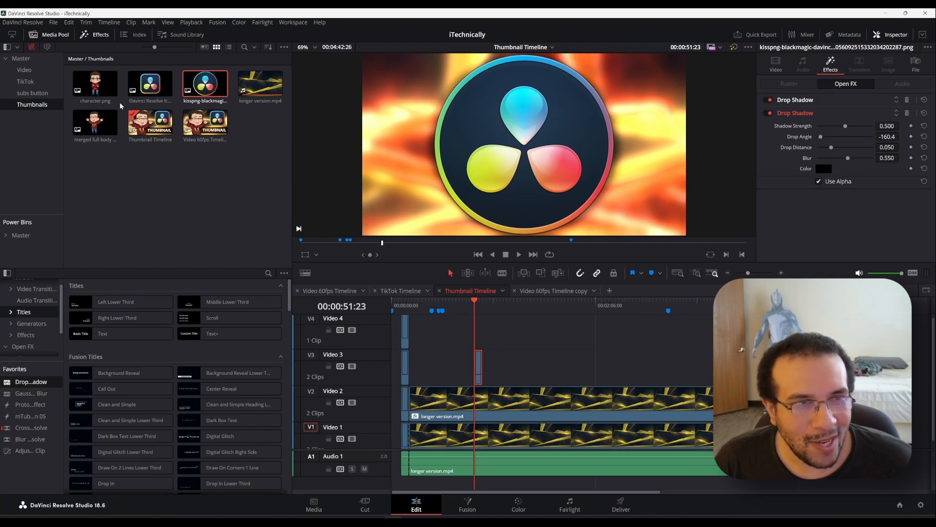
# Place character.png on Video 4 at the playhead, above the logo, and select the clip.
pyautogui.click(93, 74)
pyautogui.moveTo(94, 74); pyautogui.dragTo(476, 323)
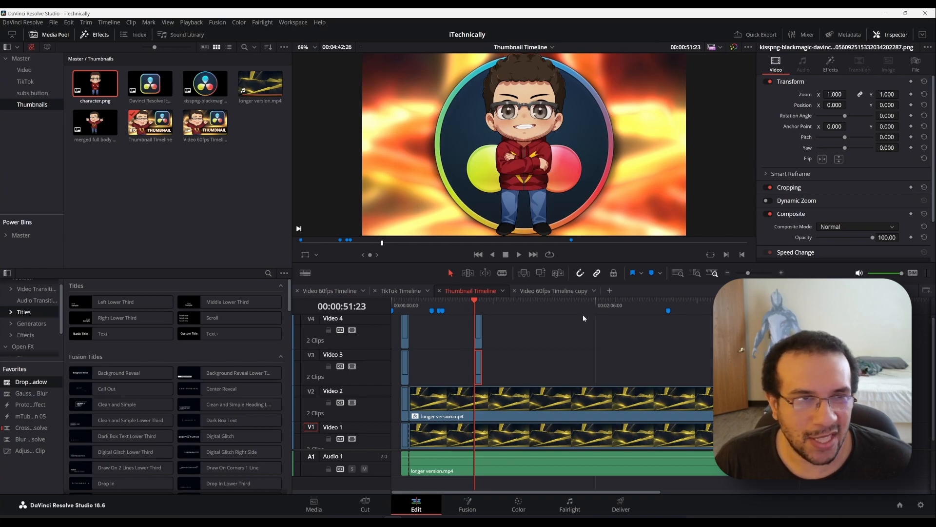
pyautogui.click(480, 339)
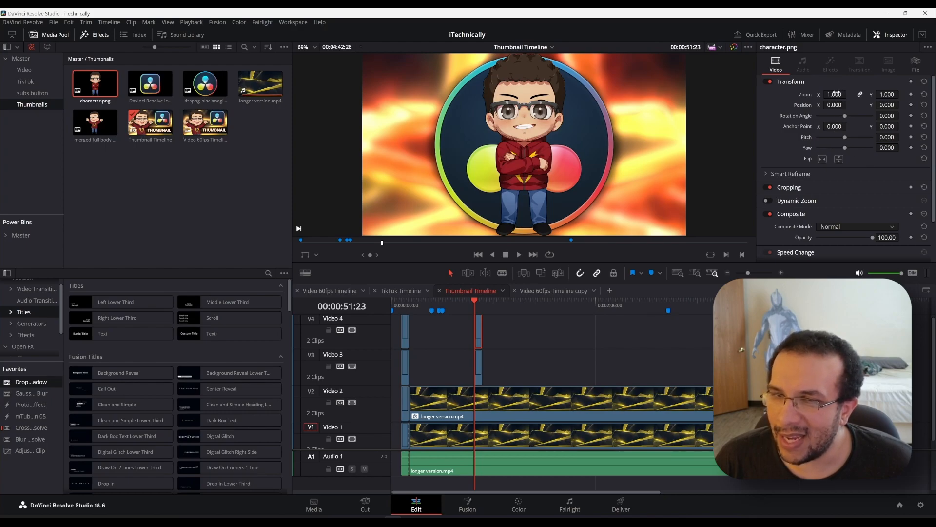
# Scale the character to a zoom of 1.760 and lower it to a Y position of -207.
pyautogui.moveTo(834, 94); pyautogui.dragTo(849, 94)
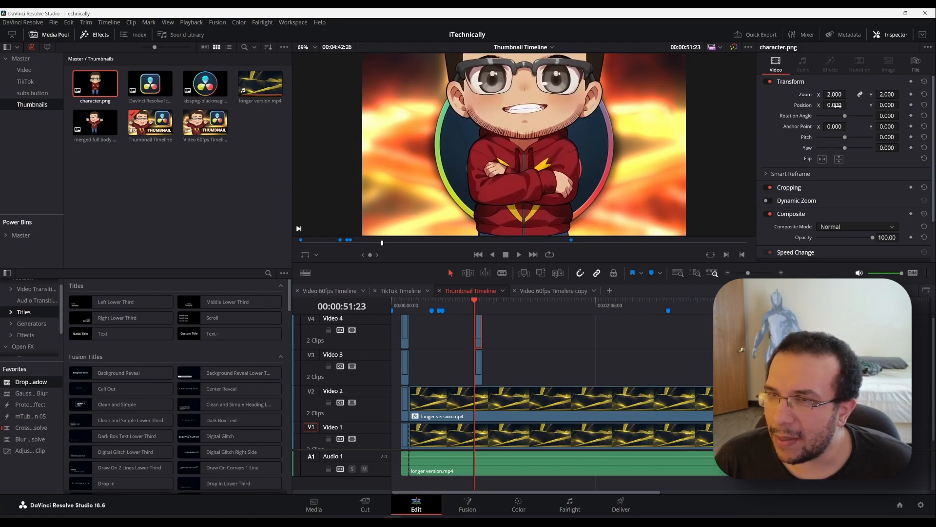
pyautogui.moveTo(887, 105); pyautogui.dragTo(901, 105)
pyautogui.moveTo(834, 94); pyautogui.dragTo(834, 94)
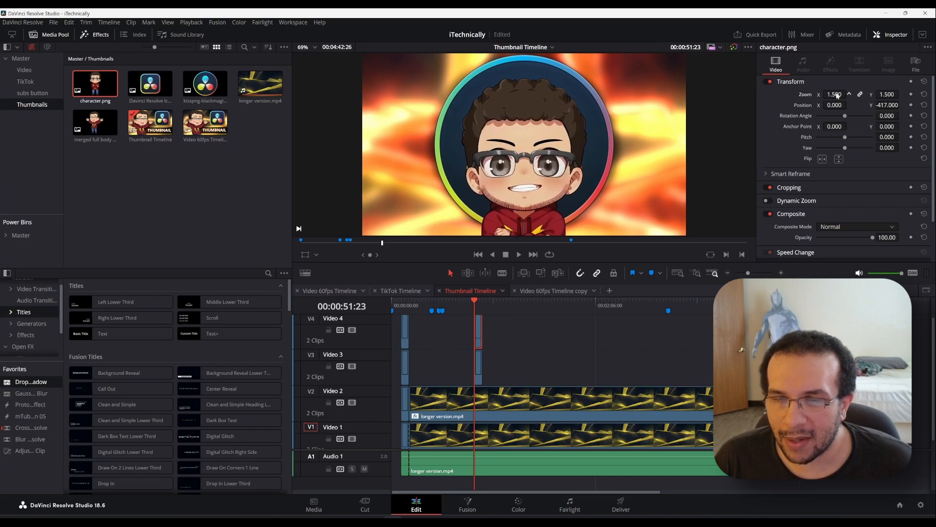
pyautogui.moveTo(887, 104); pyautogui.dragTo(901, 105)
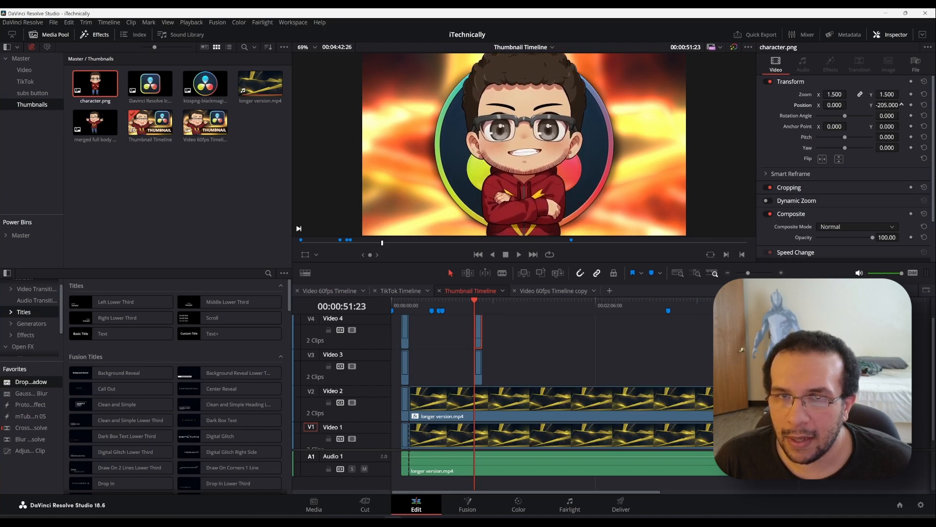
pyautogui.moveTo(902, 105); pyautogui.dragTo(849, 94)
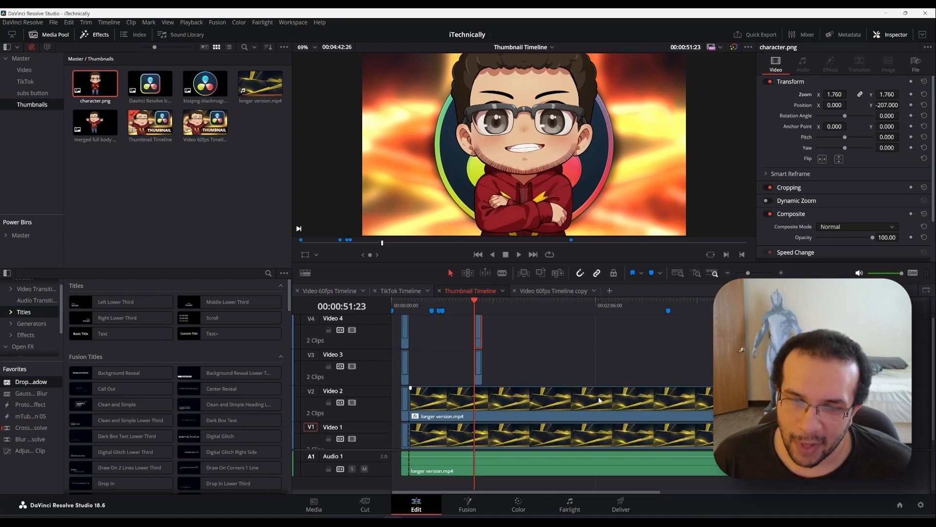
# Apply Gaussian Blur to the logo clip on Video 3 and reduce its strength to about 0.248.
pyautogui.click(478, 368)
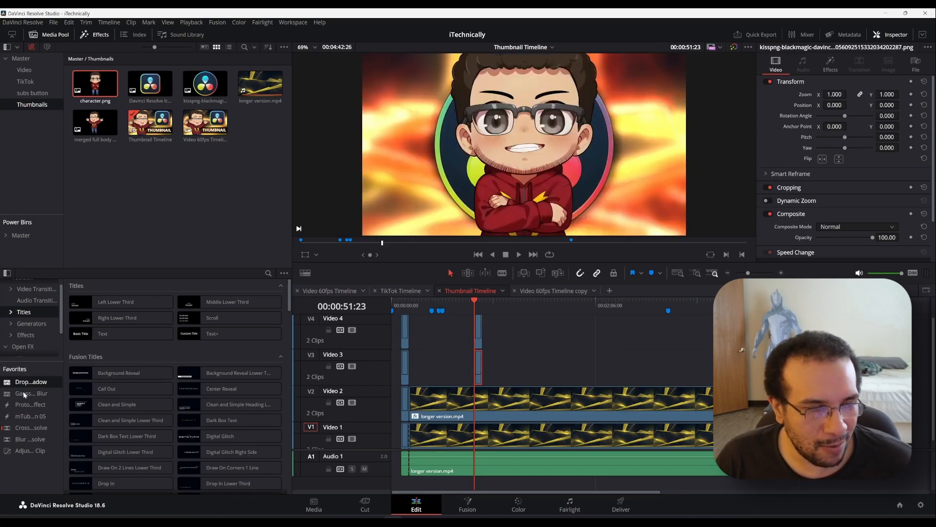
pyautogui.doubleClick(20, 394)
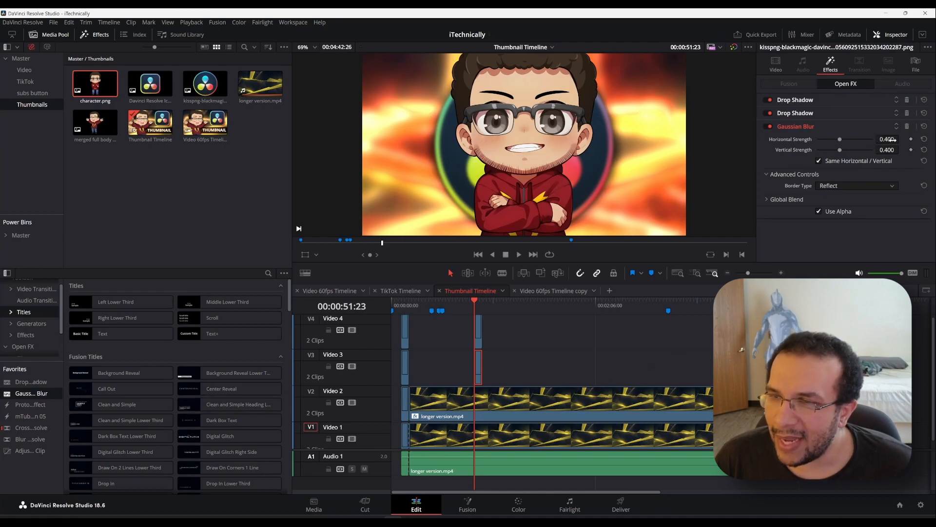
pyautogui.moveTo(886, 139); pyautogui.dragTo(901, 139)
pyautogui.moveTo(832, 140)
pyautogui.mouseDown()
pyautogui.moveTo(801, 141)
pyautogui.moveTo(830, 141)
pyautogui.mouseUp()
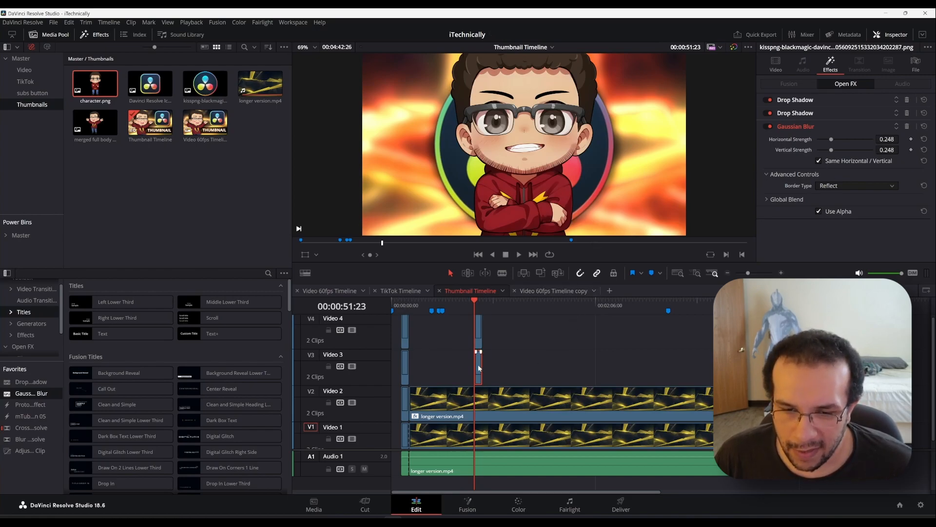
# Apply Drop Shadow twice to the character clip and set the second shadow's drop angle to about -146.5.
pyautogui.click(478, 328)
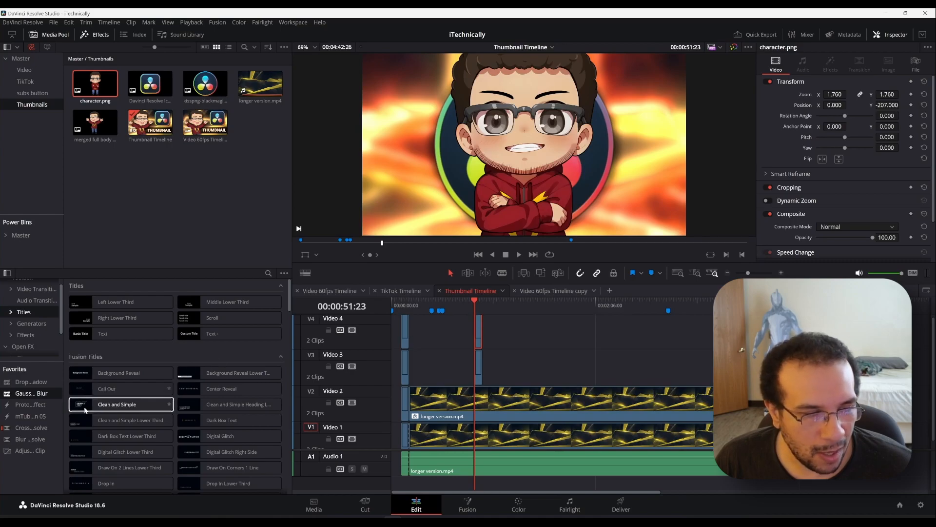
pyautogui.doubleClick(37, 383)
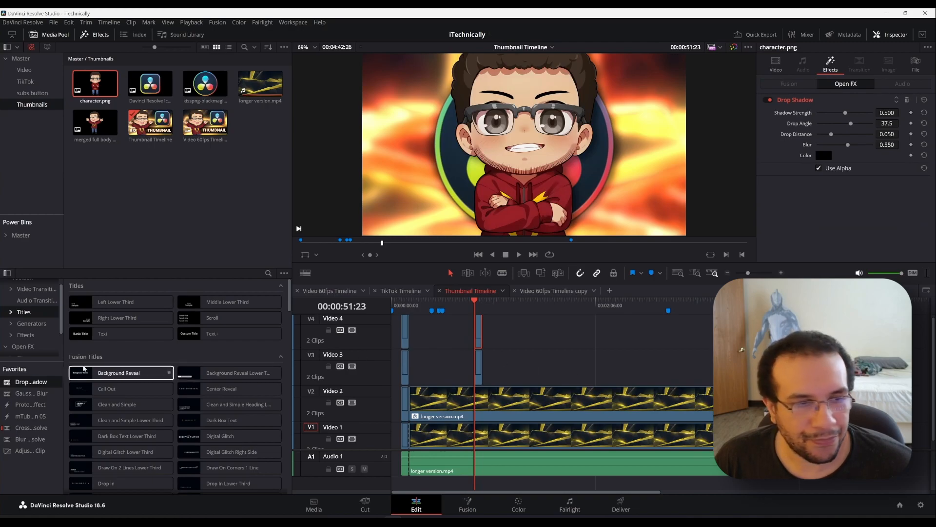
pyautogui.doubleClick(15, 383)
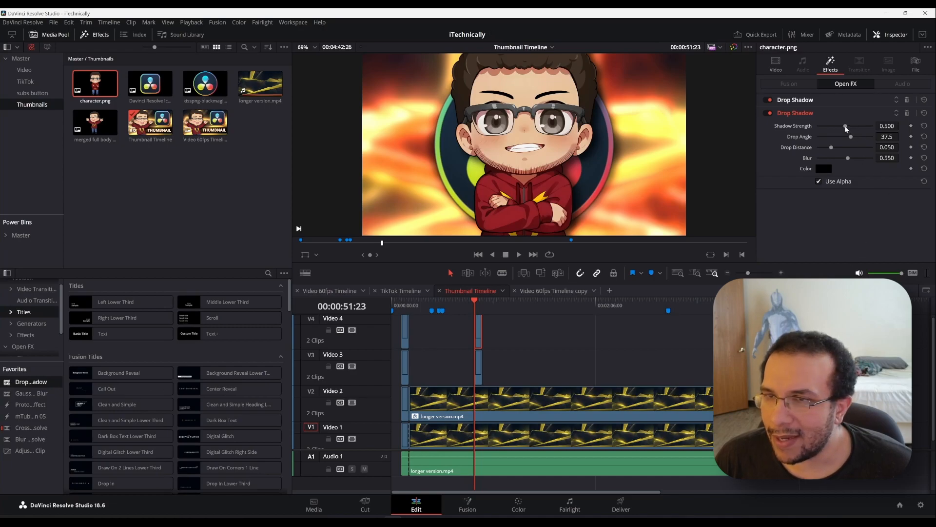
pyautogui.moveTo(849, 137); pyautogui.dragTo(823, 137)
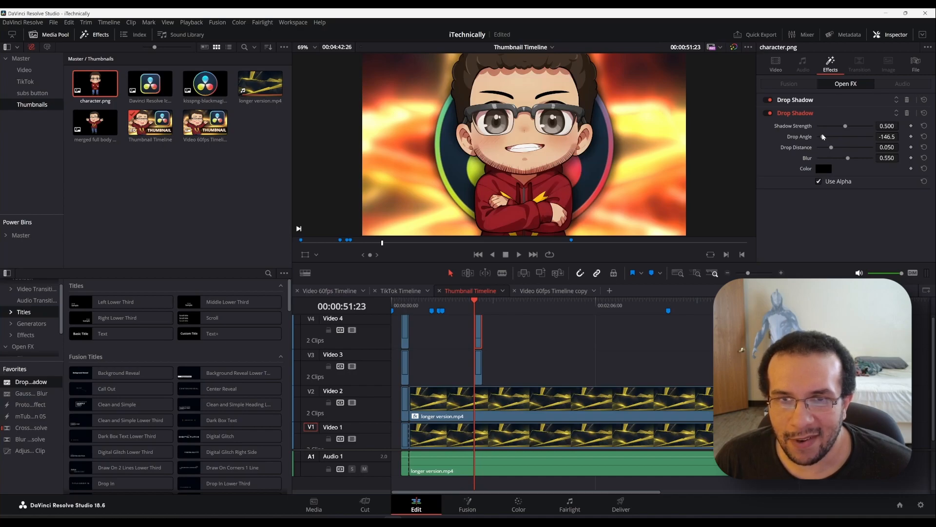
# Adjust the logo's Gaussian Blur strength to about 0.264.
pyautogui.click(479, 368)
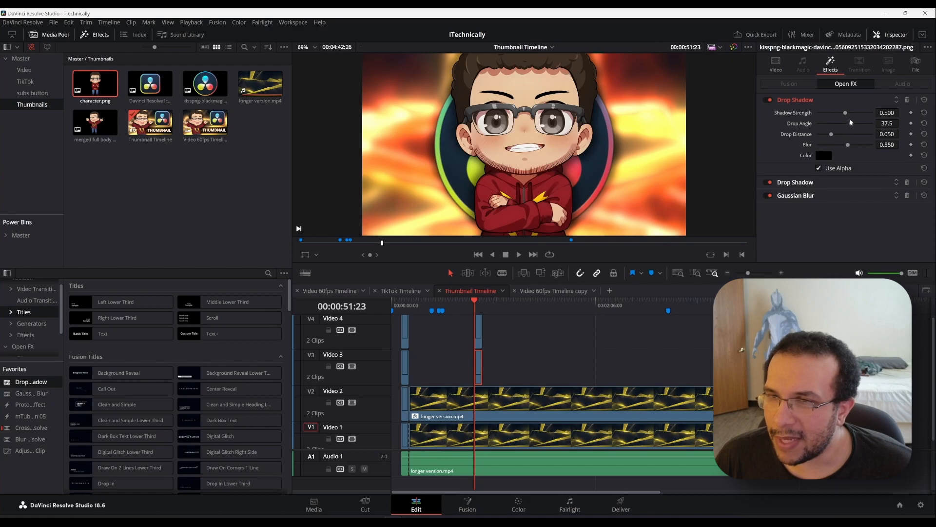
pyautogui.click(835, 197)
pyautogui.moveTo(831, 140)
pyautogui.mouseDown()
pyautogui.moveTo(839, 142)
pyautogui.moveTo(832, 139)
pyautogui.mouseUp()
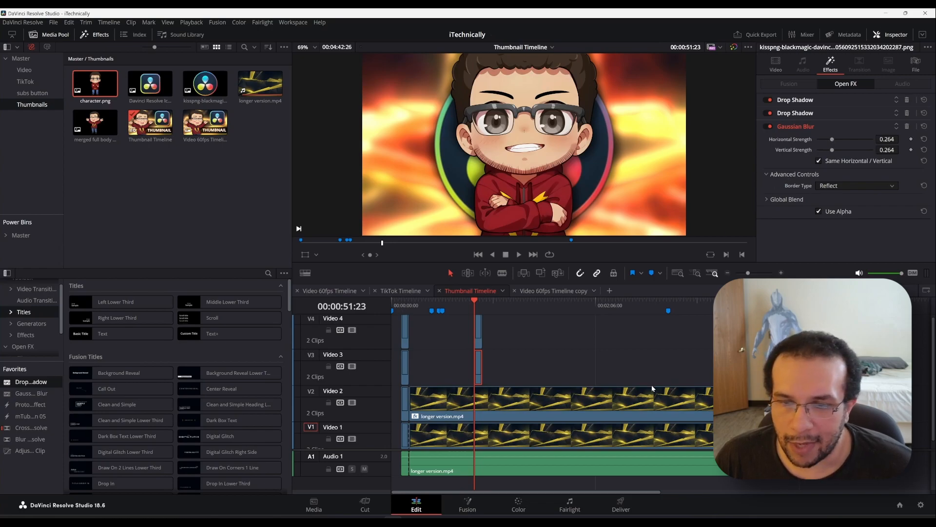
# Set the Gaussian Blur strength of the background clips on Video 2 and Video 1 to 0.713.
pyautogui.click(646, 398)
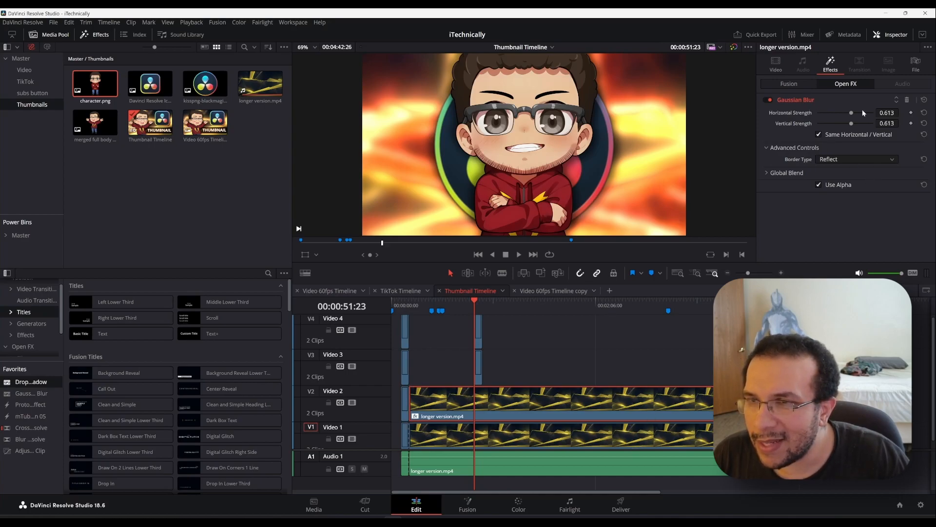
pyautogui.moveTo(852, 113); pyautogui.dragTo(857, 116)
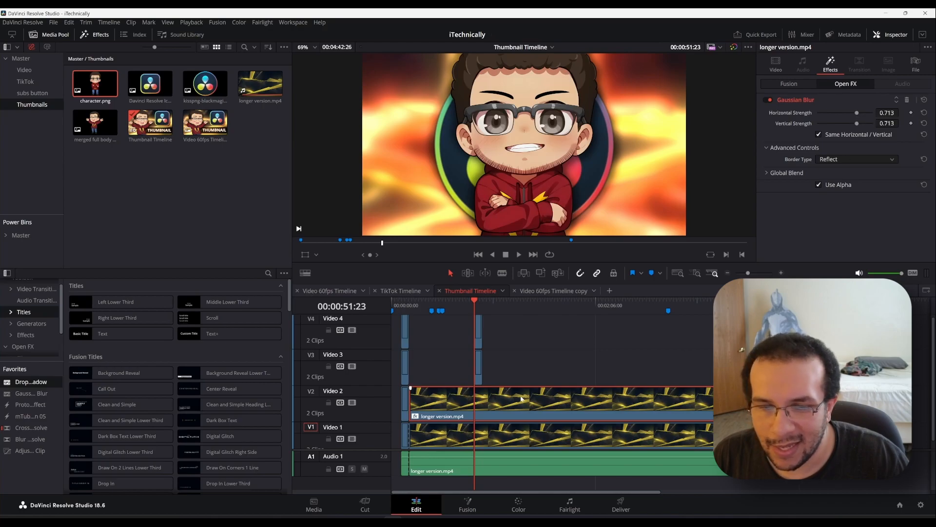
pyautogui.click(495, 435)
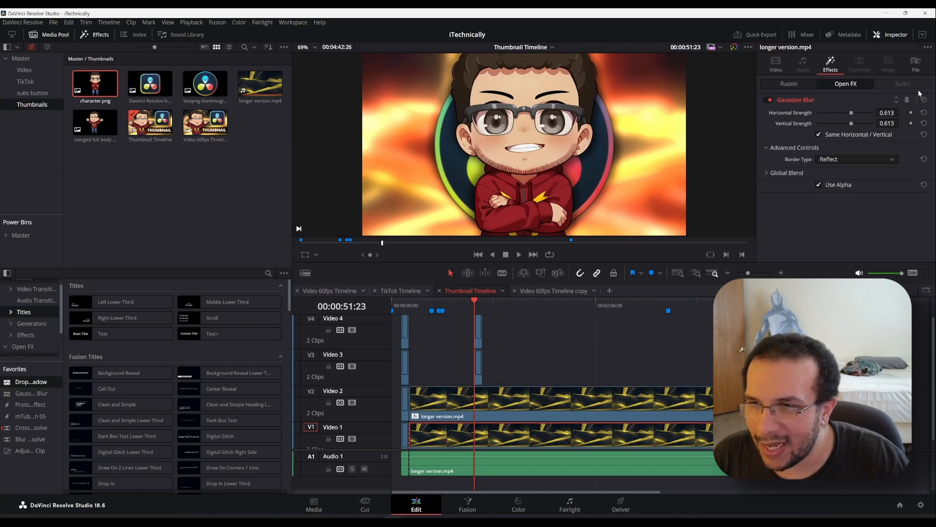
pyautogui.doubleClick(889, 113)
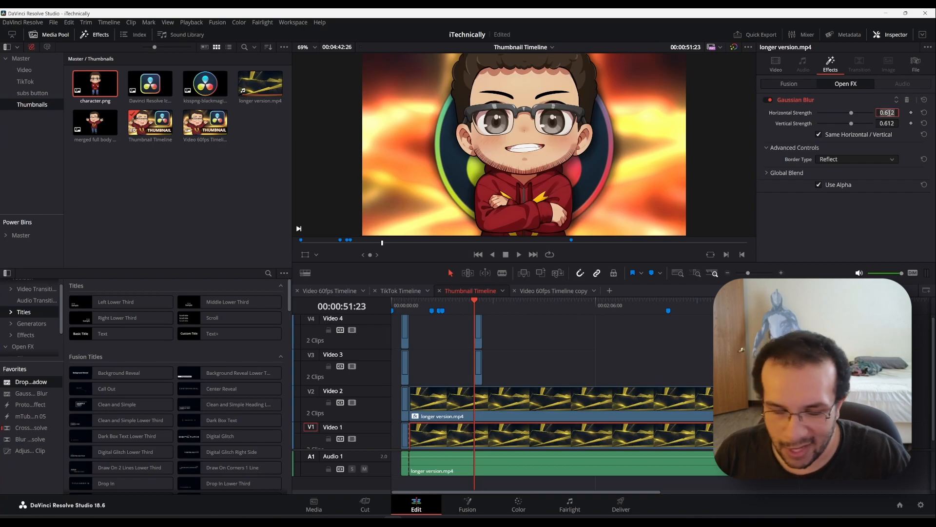
pyautogui.press('BackSpace')
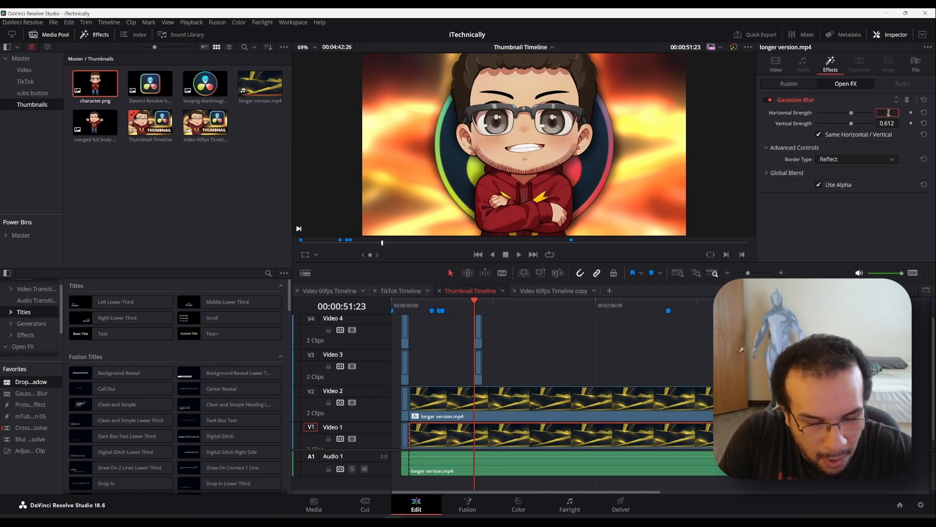
pyautogui.write('.713')
pyautogui.press('Return')
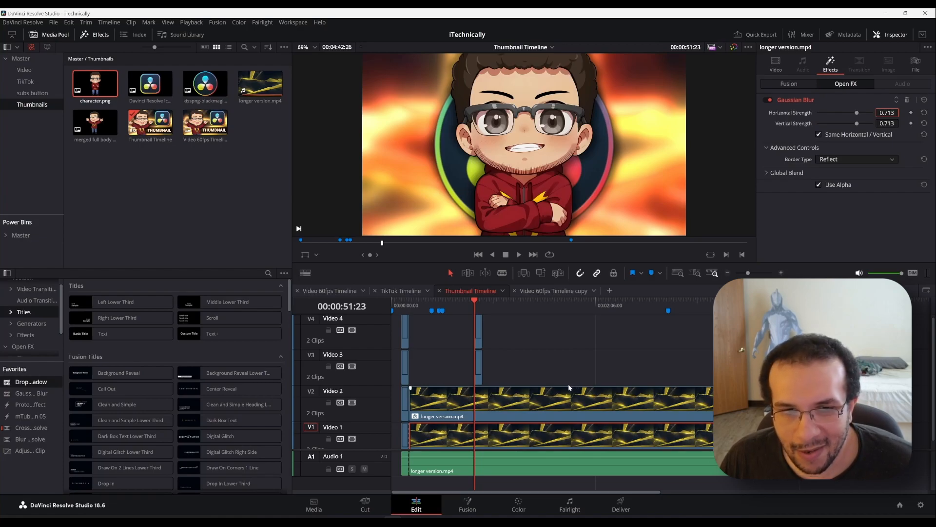
# Apply the Abstraction effect to the longer.mp4 background clips on Video 2 and Video 1.
pyautogui.click(569, 396)
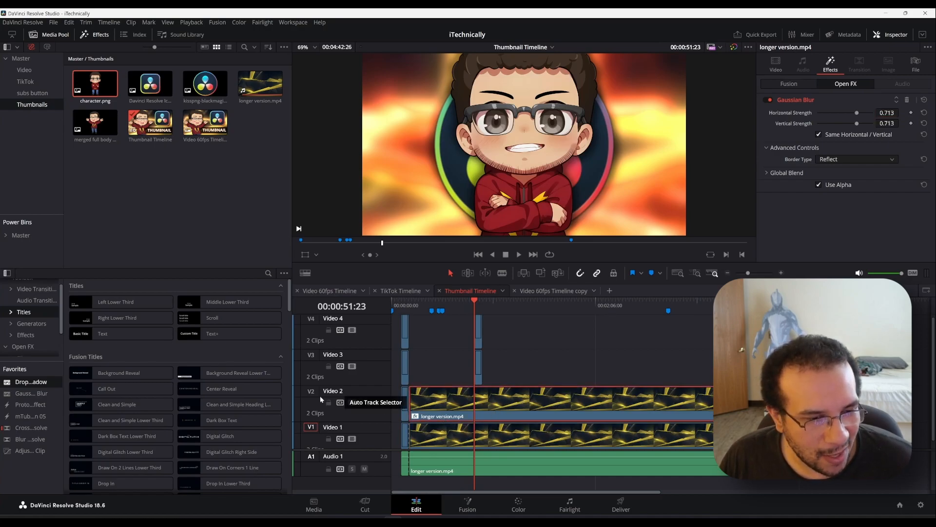
pyautogui.click(31, 335)
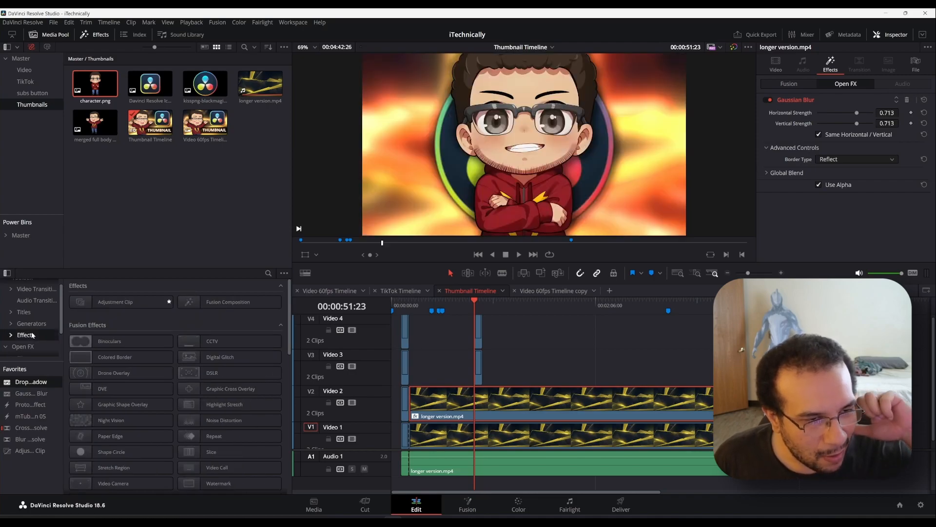
pyautogui.scroll(-4, 179, 411)
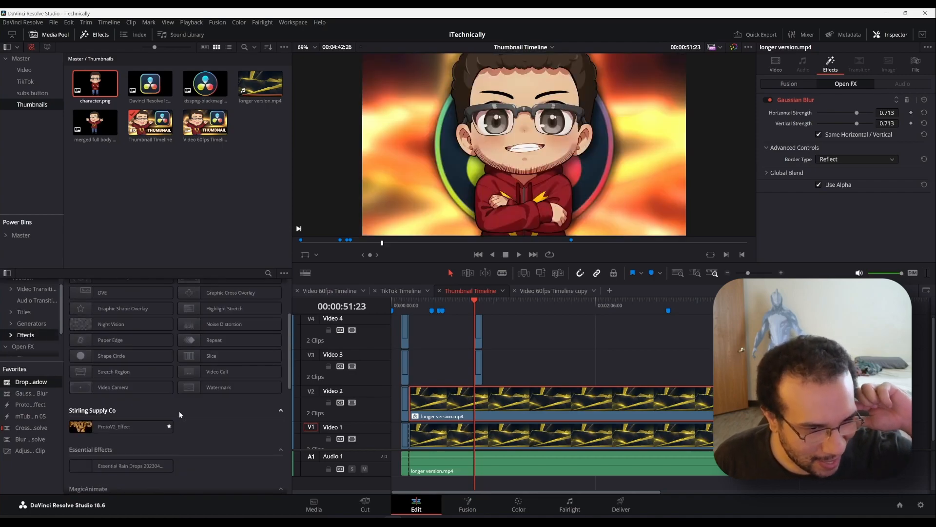
pyautogui.scroll(-8, 179, 411)
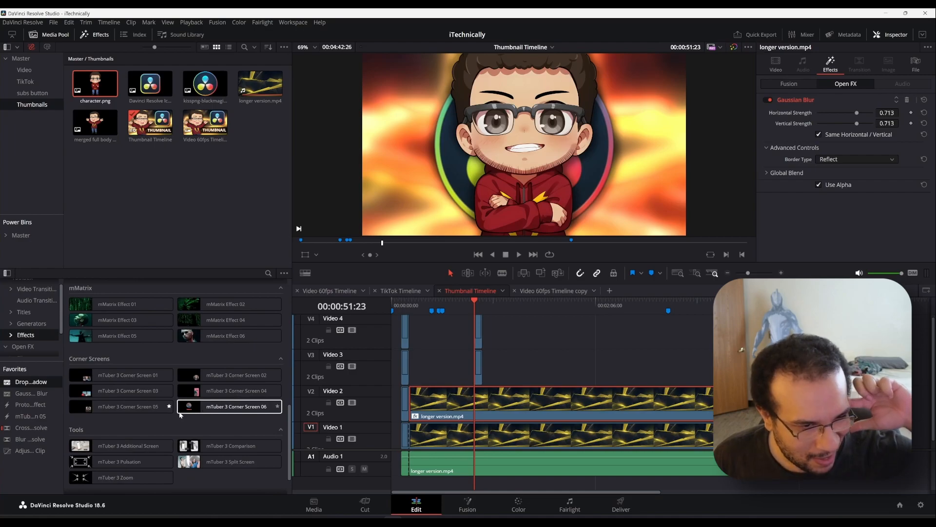
pyautogui.scroll(3, 181, 415)
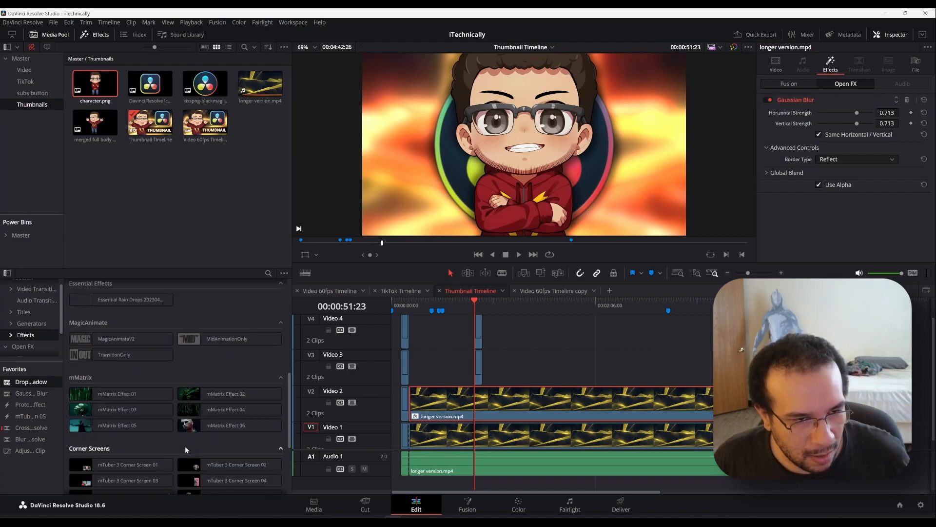
pyautogui.scroll(10, 185, 446)
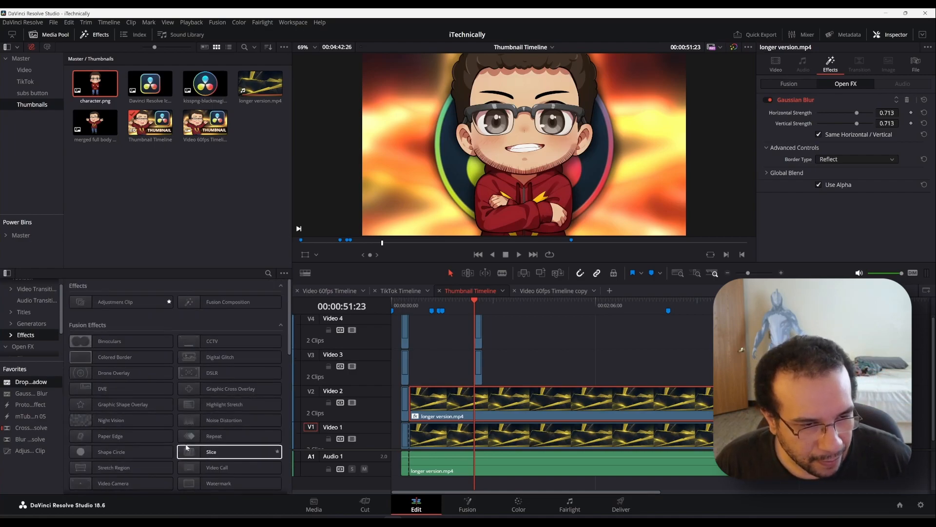
pyautogui.click(26, 347)
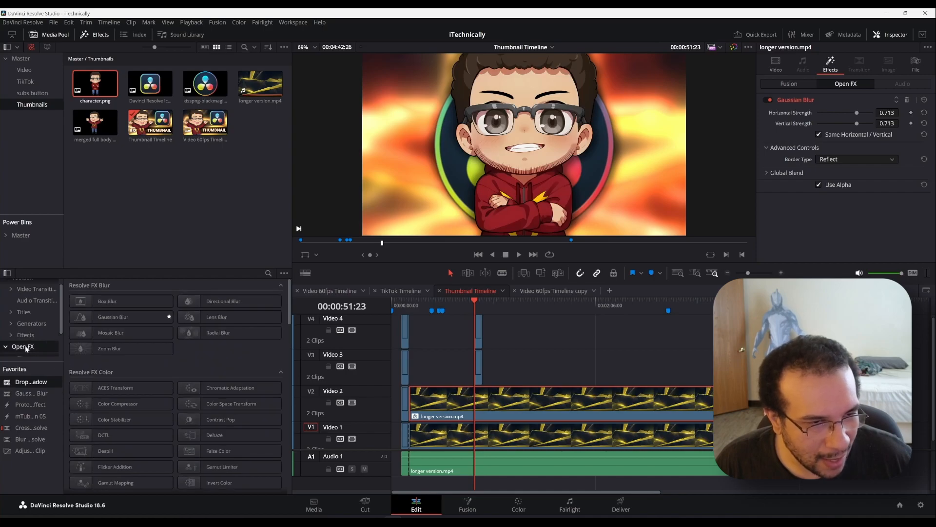
pyautogui.scroll(-2, 202, 374)
pyautogui.scroll(-7, 202, 373)
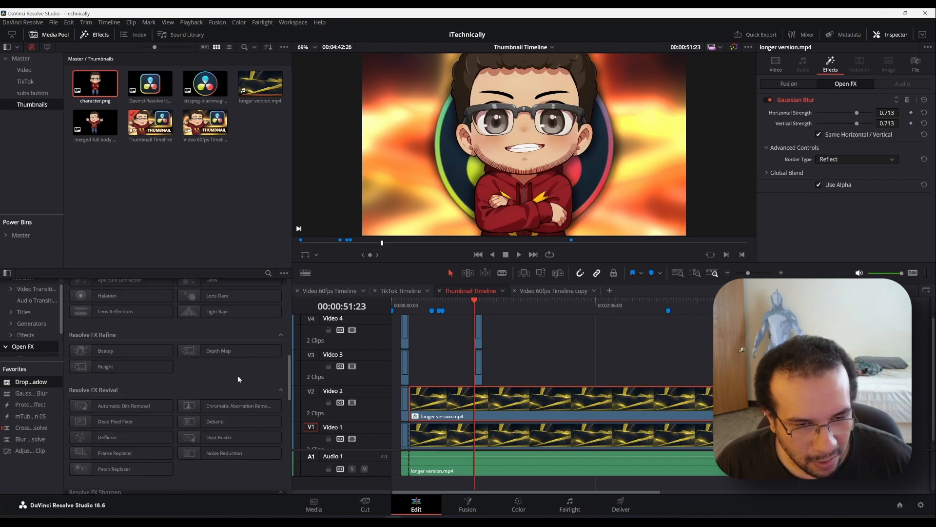
pyautogui.scroll(-5, 238, 379)
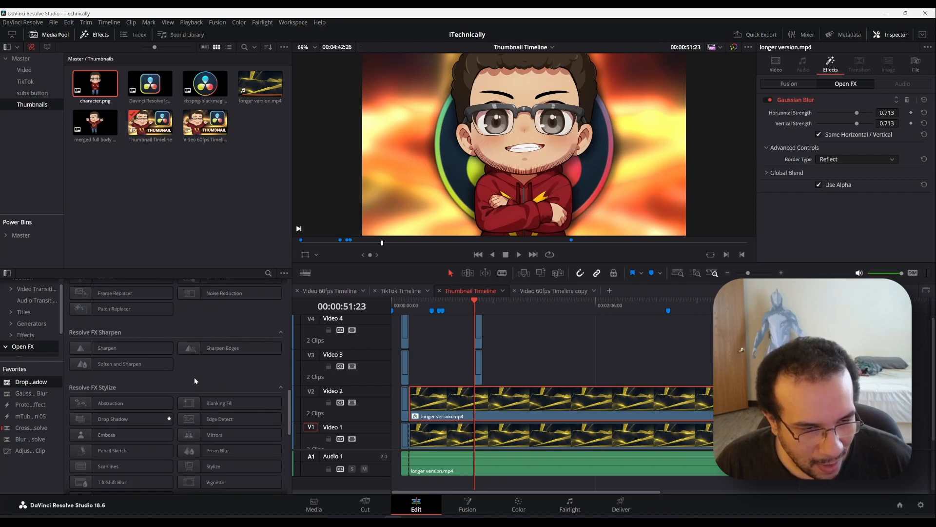
pyautogui.moveTo(134, 402)
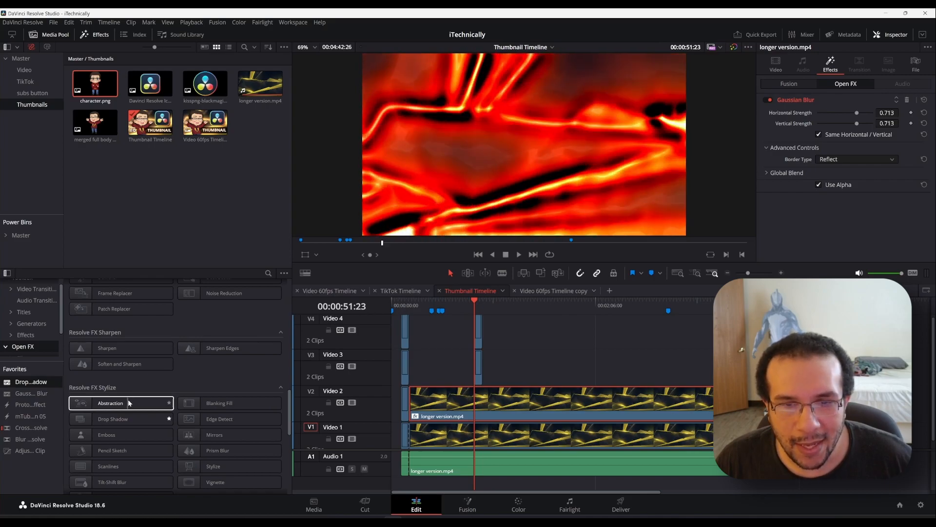
pyautogui.moveTo(134, 402); pyautogui.dragTo(492, 404)
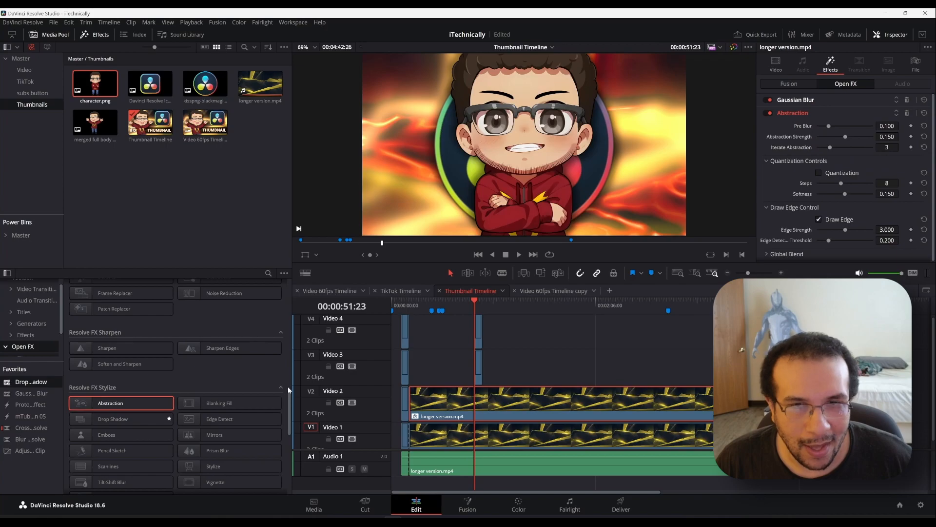
pyautogui.moveTo(134, 401); pyautogui.dragTo(540, 446)
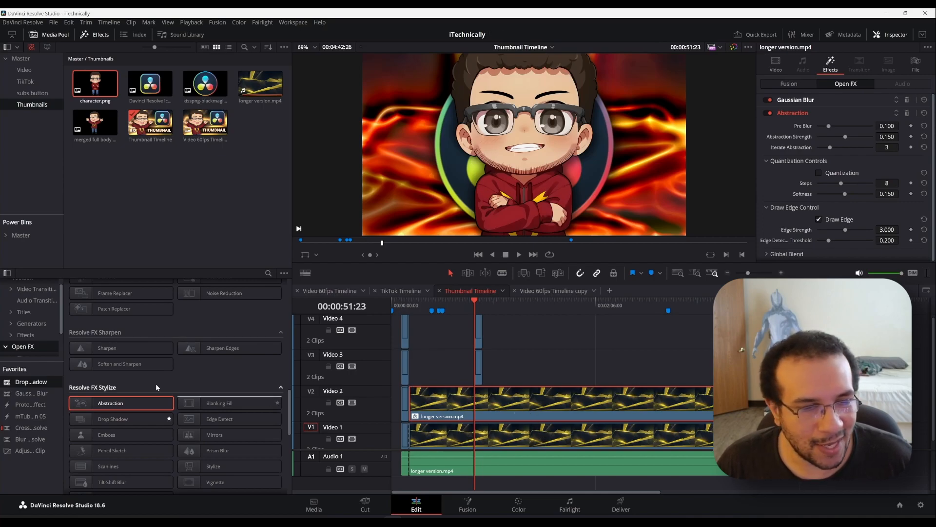
# Apply the Watercolor effect to the background clips on Video 2 and Video 1.
pyautogui.scroll(-4, 139, 393)
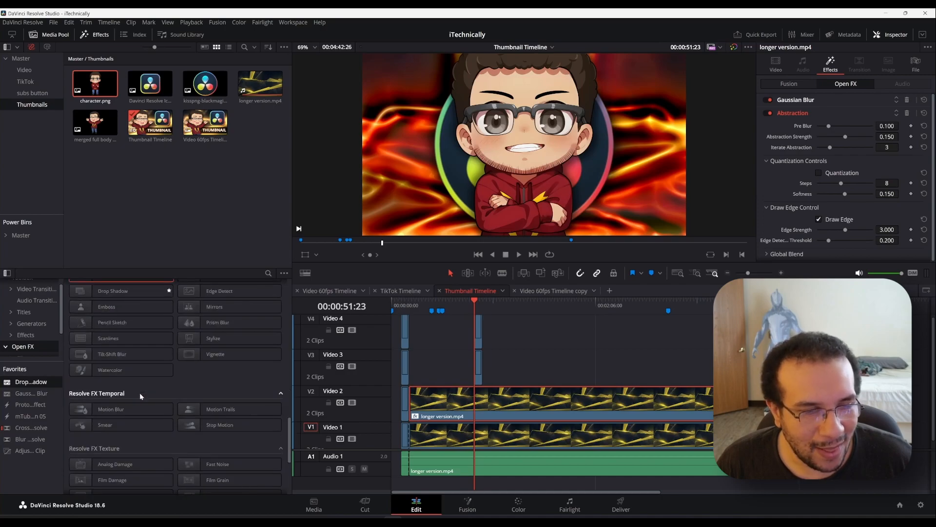
pyautogui.moveTo(124, 372); pyautogui.dragTo(523, 404)
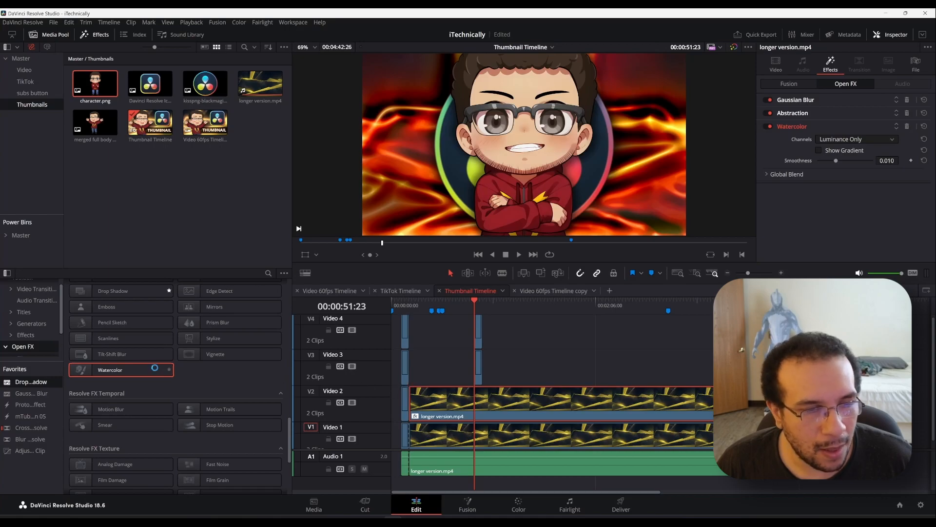
pyautogui.moveTo(130, 372); pyautogui.dragTo(523, 432)
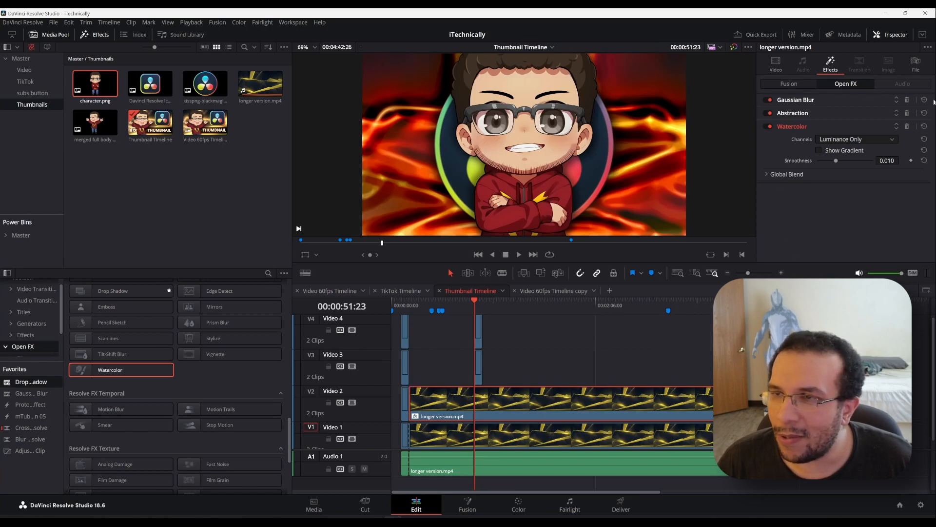
# Remove the Abstraction effect from the background clips on Video 2 and Video 1, keeping Gaussian Blur and Watercolor.
pyautogui.click(907, 113)
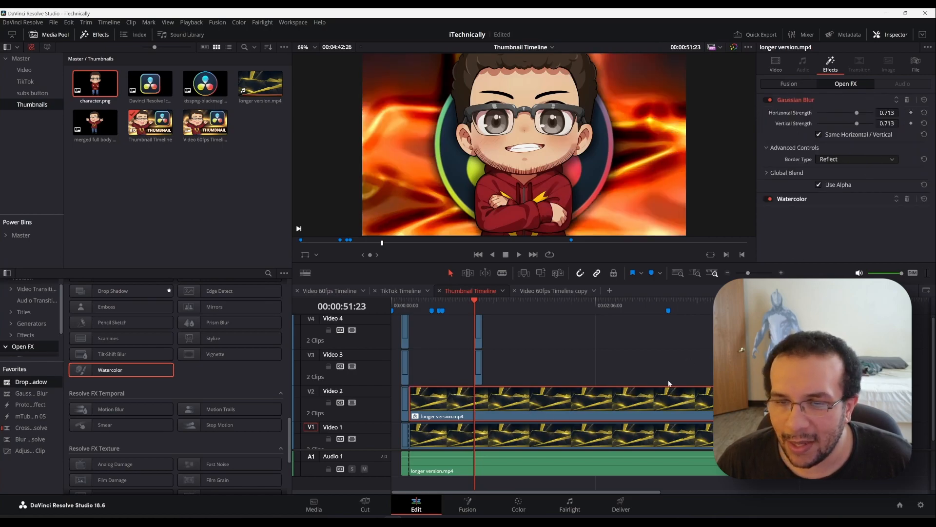
pyautogui.click(623, 447)
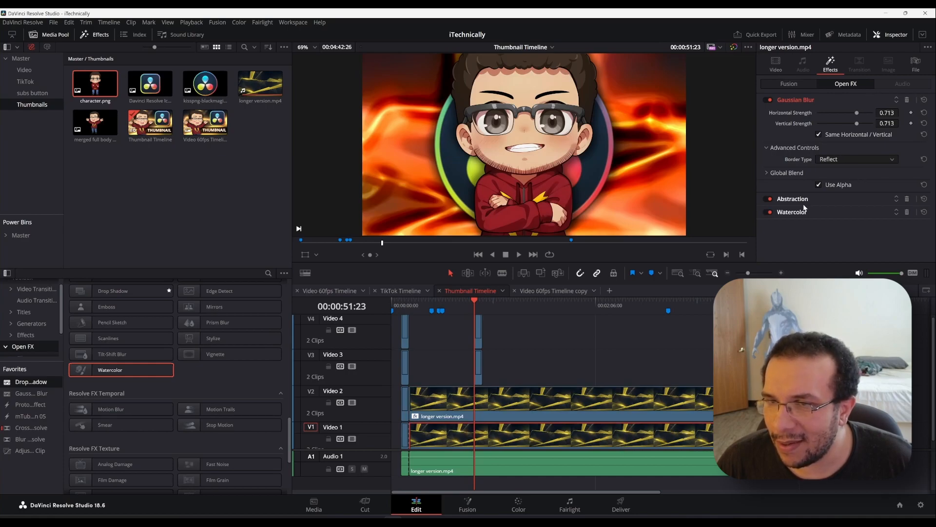
pyautogui.click(907, 199)
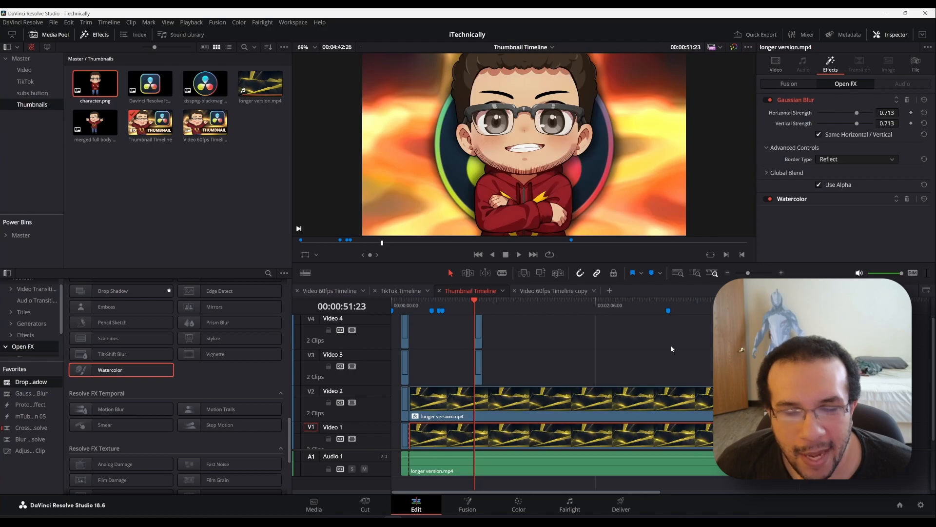
# Increase the shadow strength of the character clip's first drop shadow to about 0.767 and of its second to about 0.775.
pyautogui.doubleClick(28, 381)
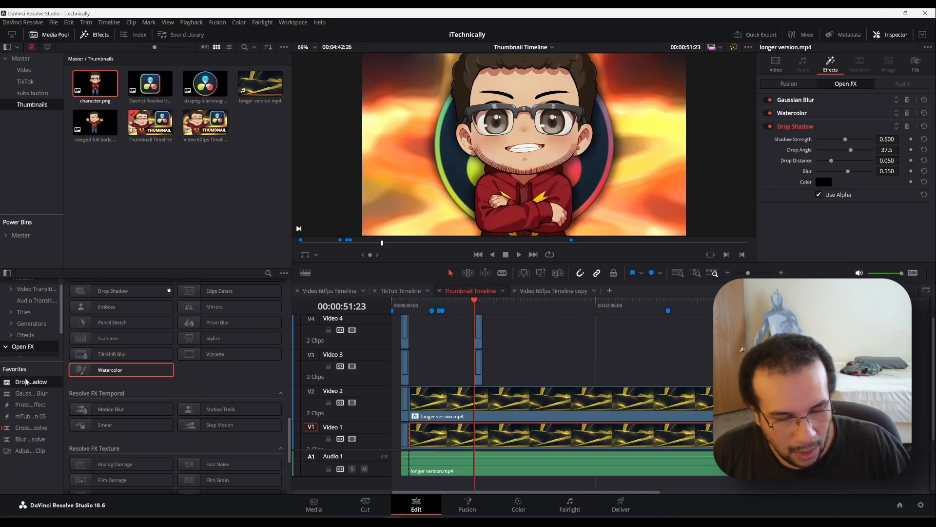
pyautogui.hotkey('ctrl', 'z')
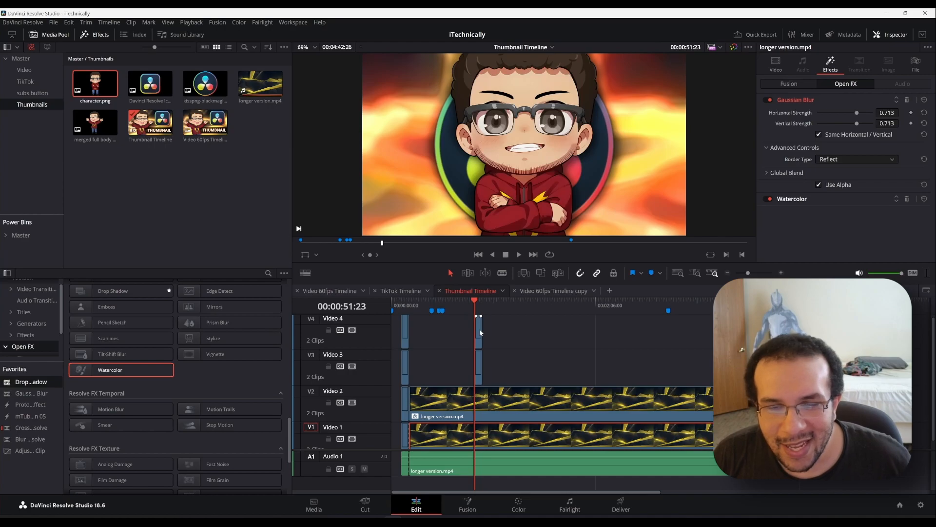
pyautogui.click(480, 370)
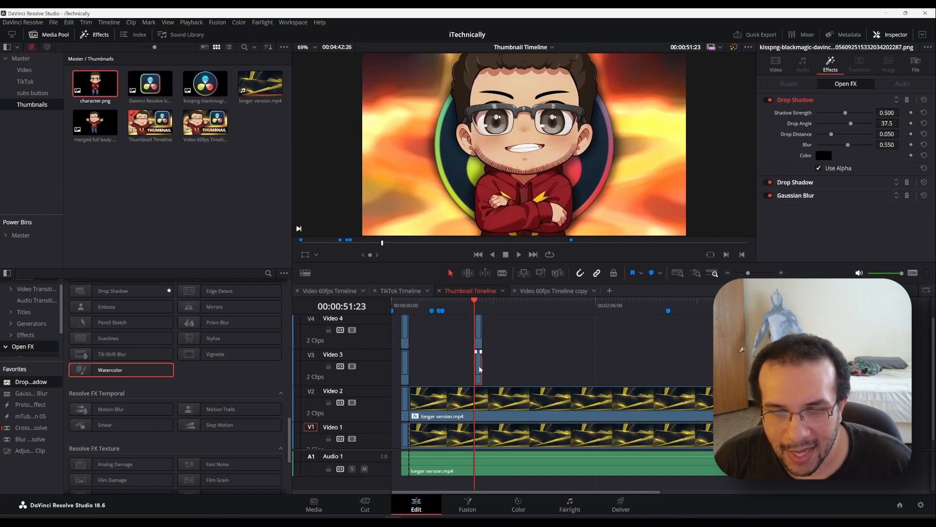
pyautogui.click(478, 332)
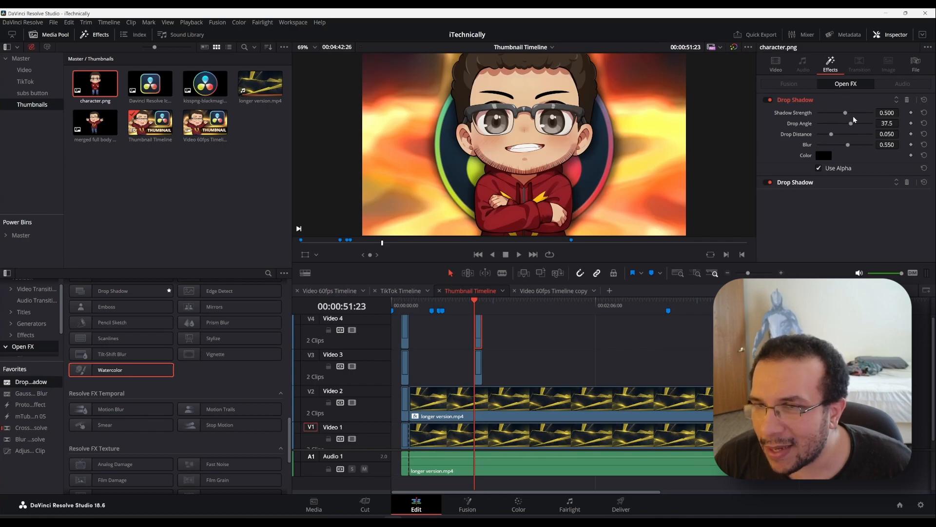
pyautogui.moveTo(846, 114)
pyautogui.mouseDown()
pyautogui.moveTo(874, 117)
pyautogui.moveTo(860, 118)
pyautogui.mouseUp()
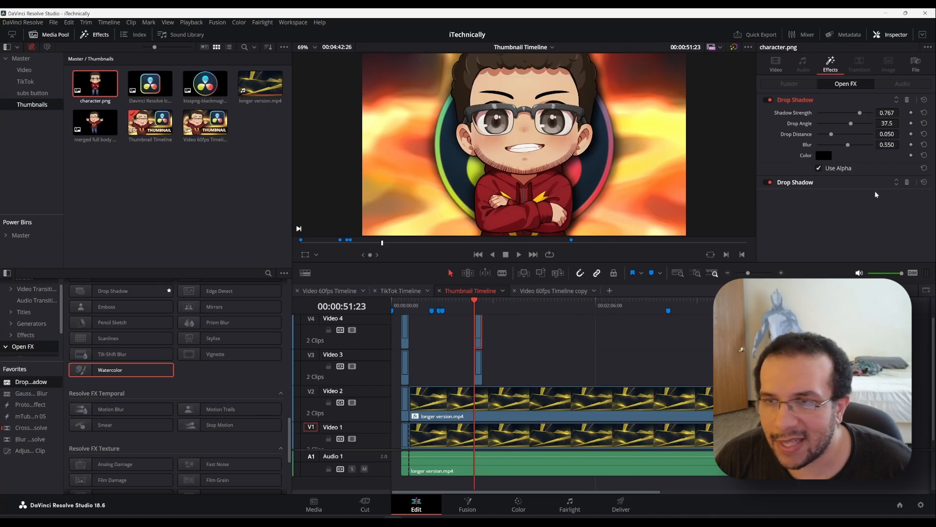
pyautogui.click(831, 182)
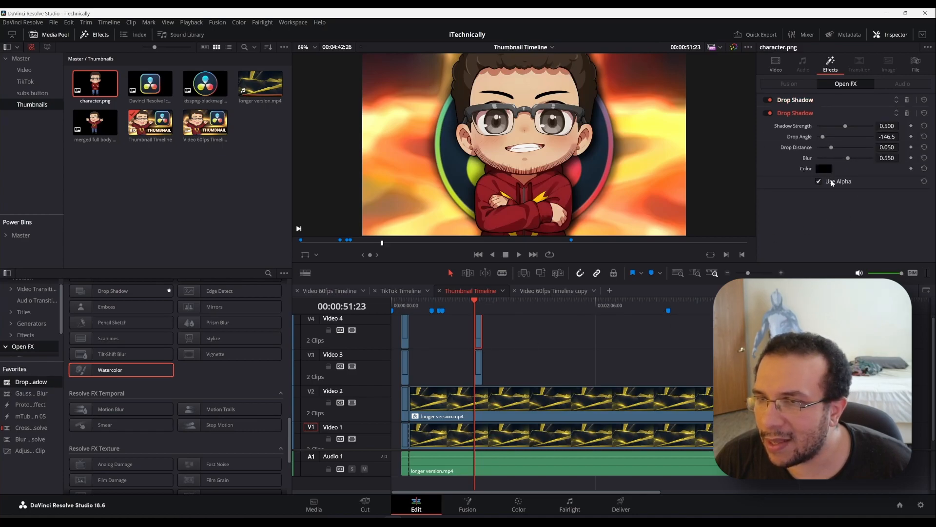
pyautogui.moveTo(846, 127); pyautogui.dragTo(861, 130)
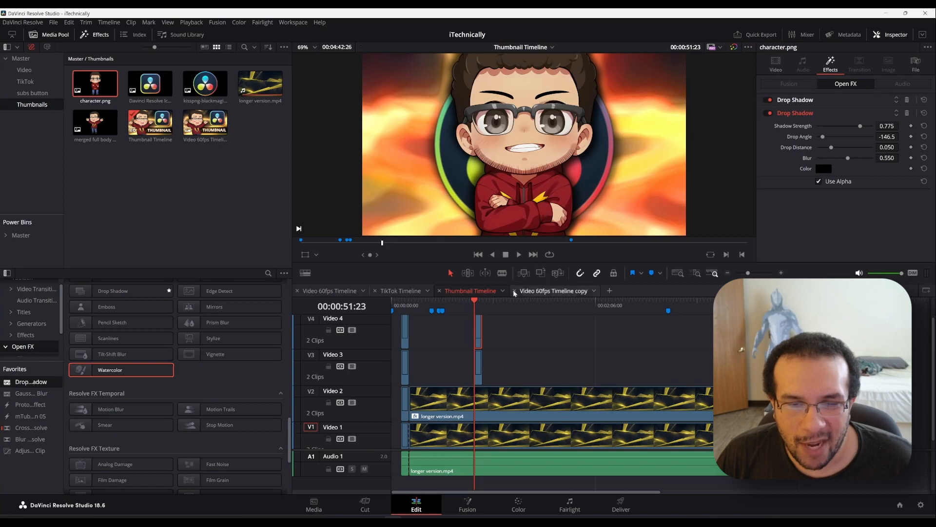
# Position the playhead on the finished character thumbnail at 00:00:51:23 and export the current frame as a still.
pyautogui.click(403, 302)
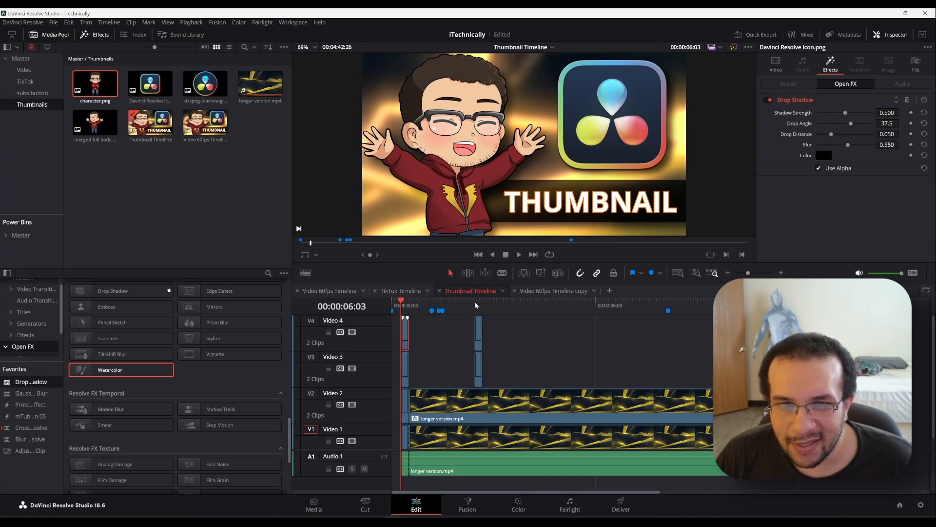
pyautogui.click(476, 305)
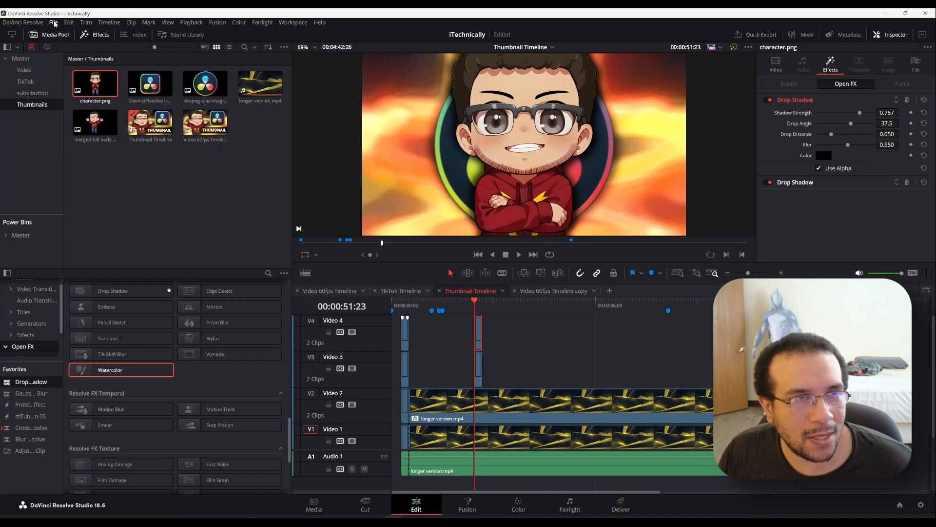
pyautogui.click(55, 23)
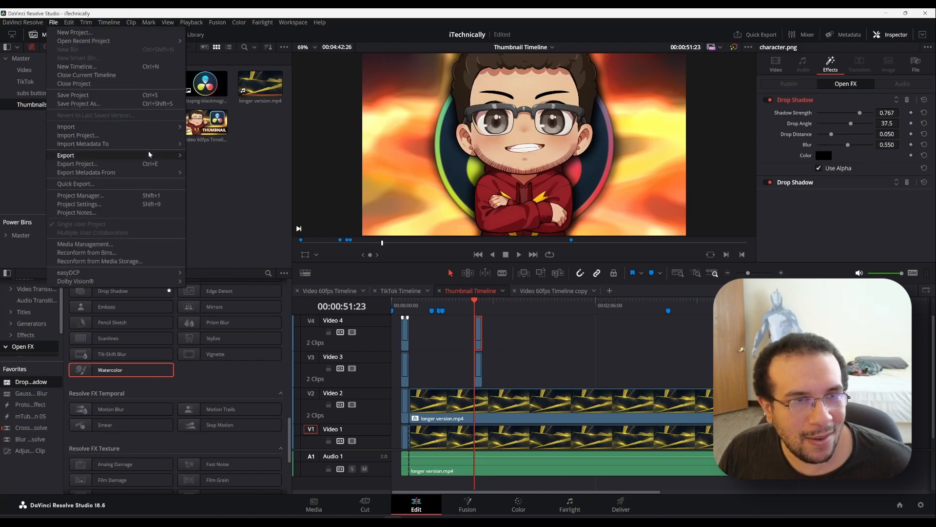
pyautogui.moveTo(152, 156)
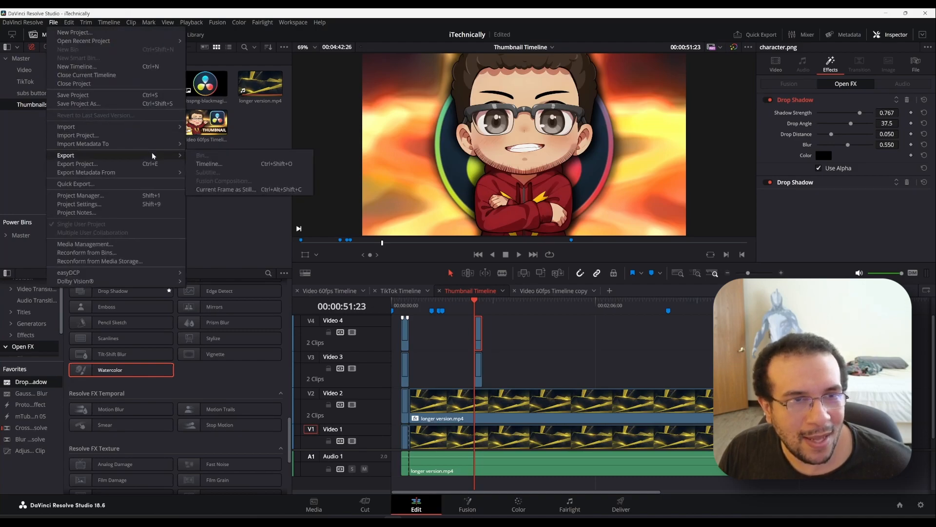
pyautogui.click(251, 190)
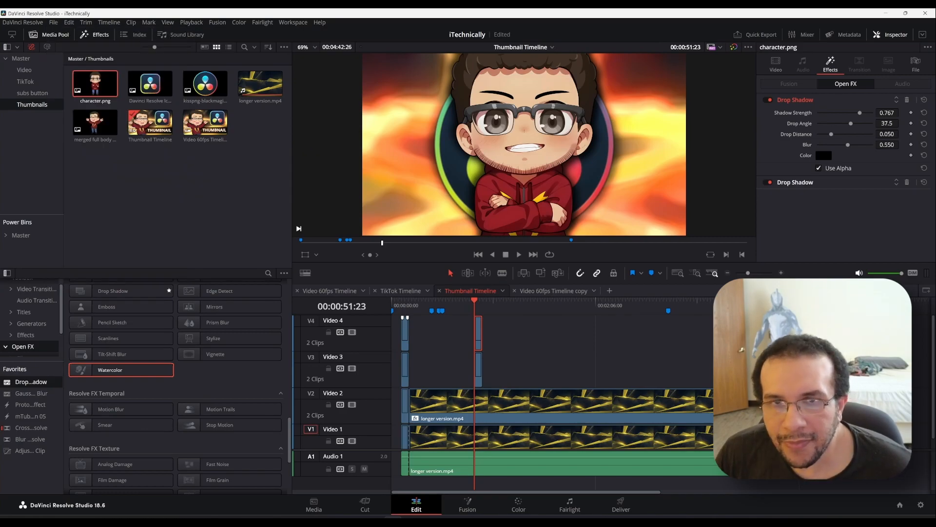